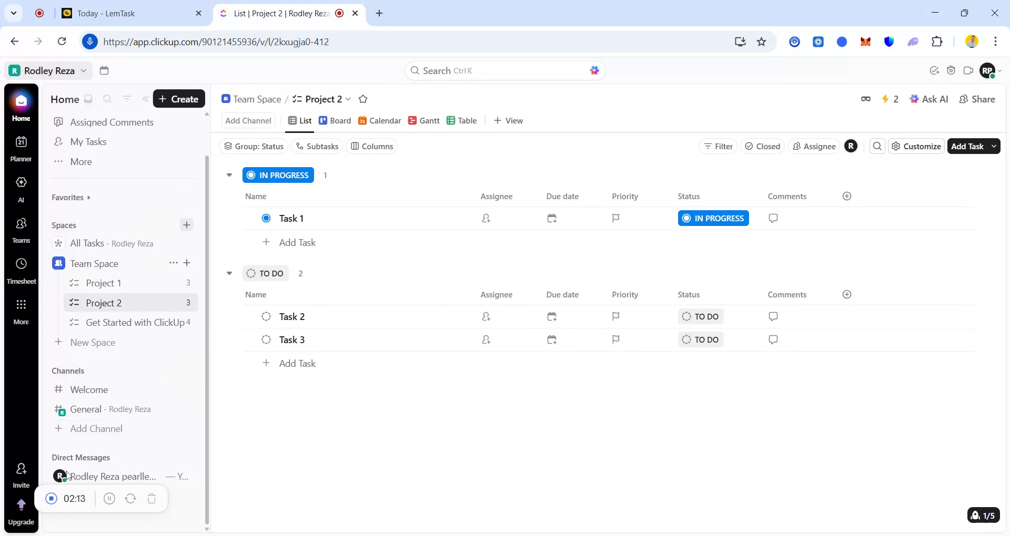
scroll(205, 294, up, 2)
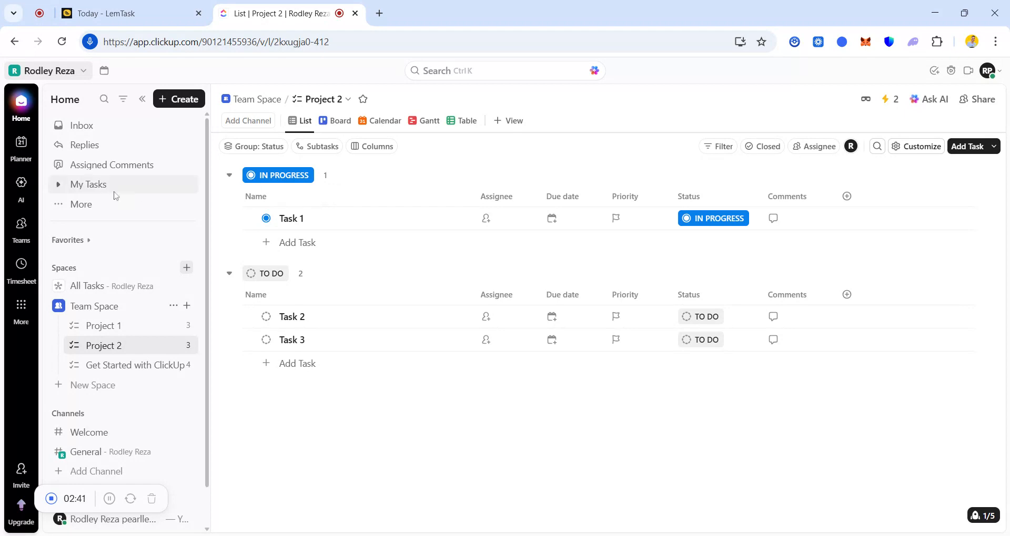
click(78, 209)
click(78, 212)
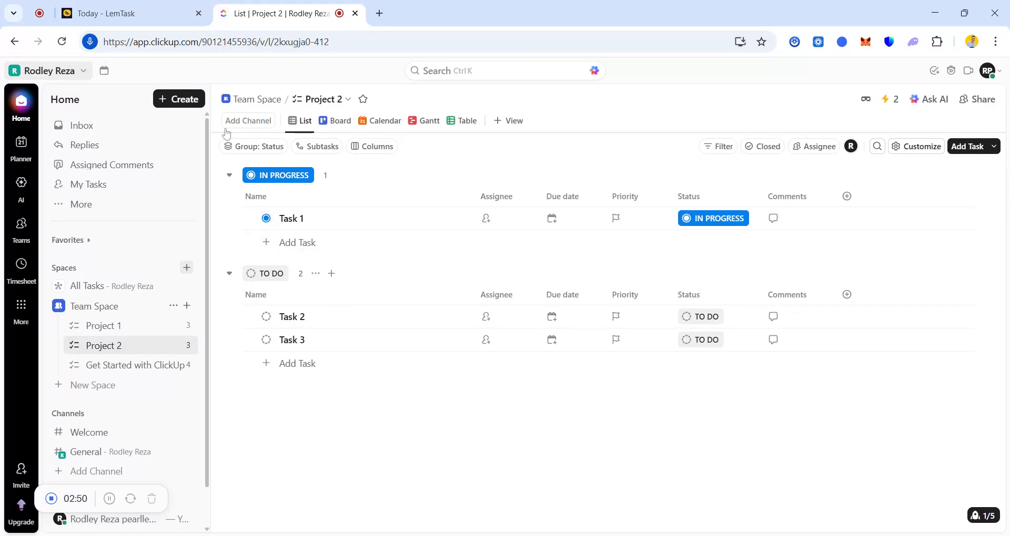
click(187, 307)
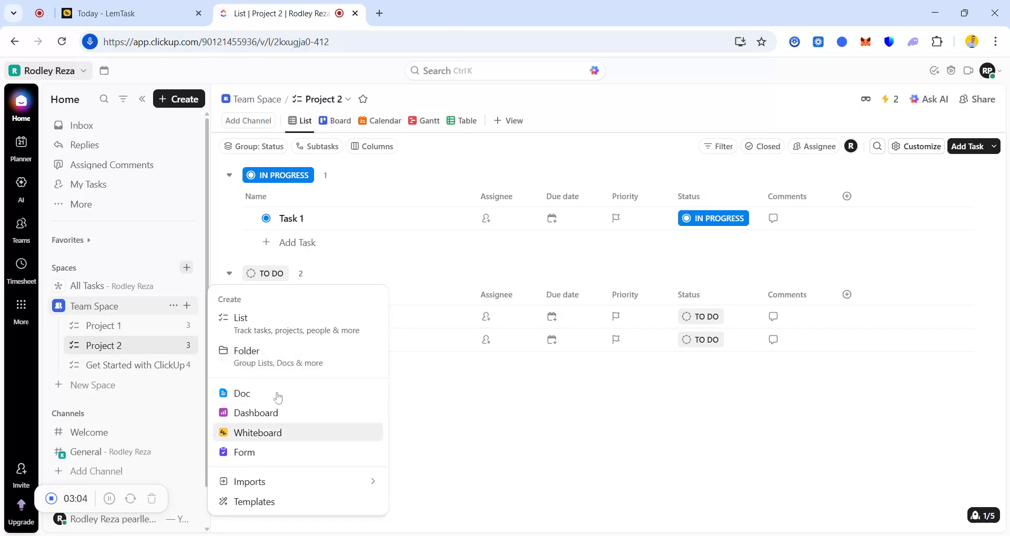
mouse_move(262, 491)
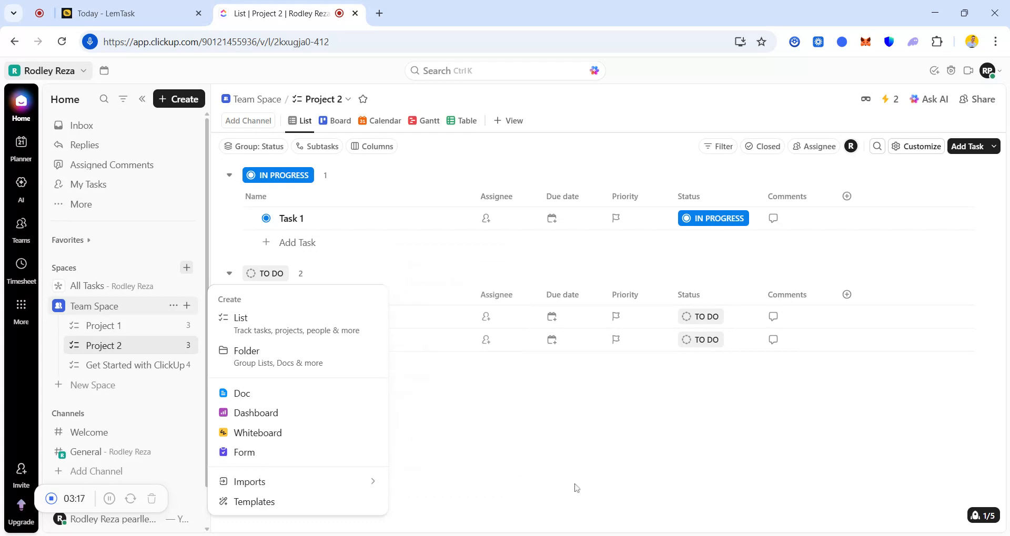
click(550, 456)
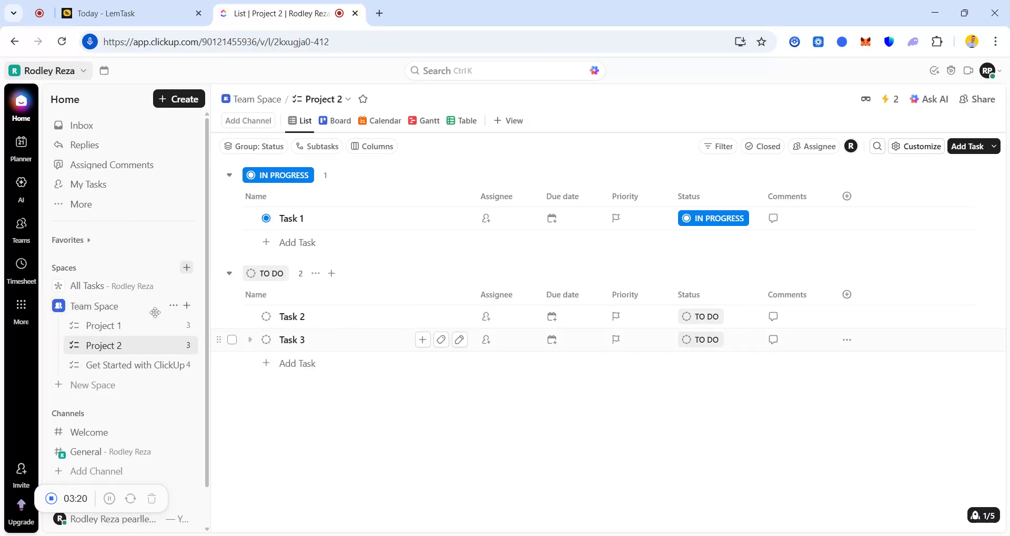
Start a new list in Team Space, naming it "vibes" with the description "work".
click(187, 305)
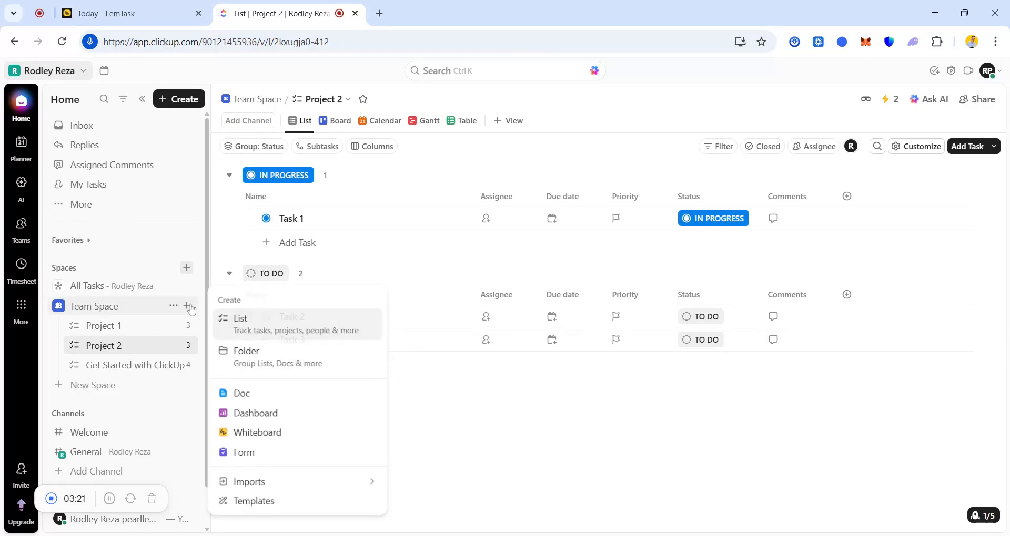
click(248, 328)
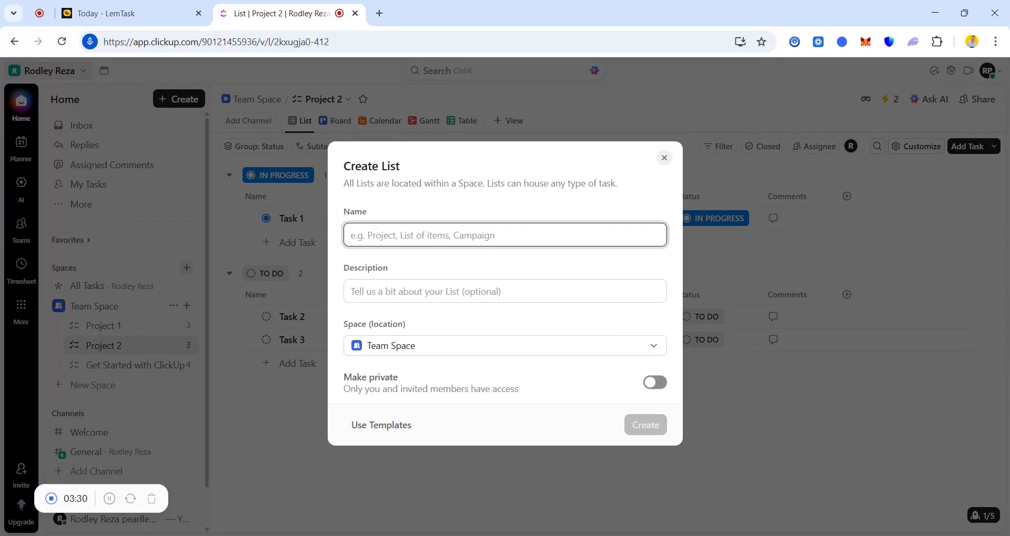
text(vibes)
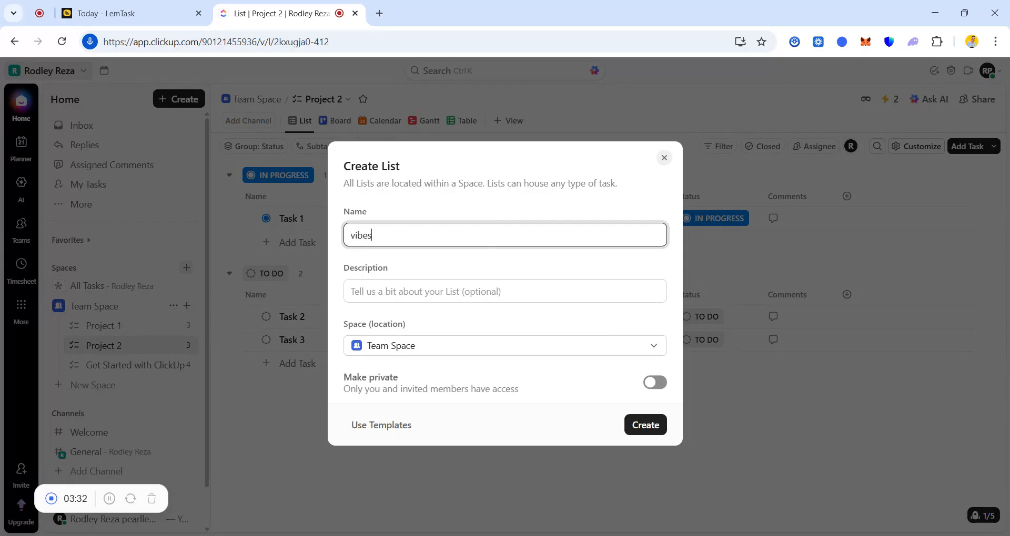
click(456, 291)
text(wor)
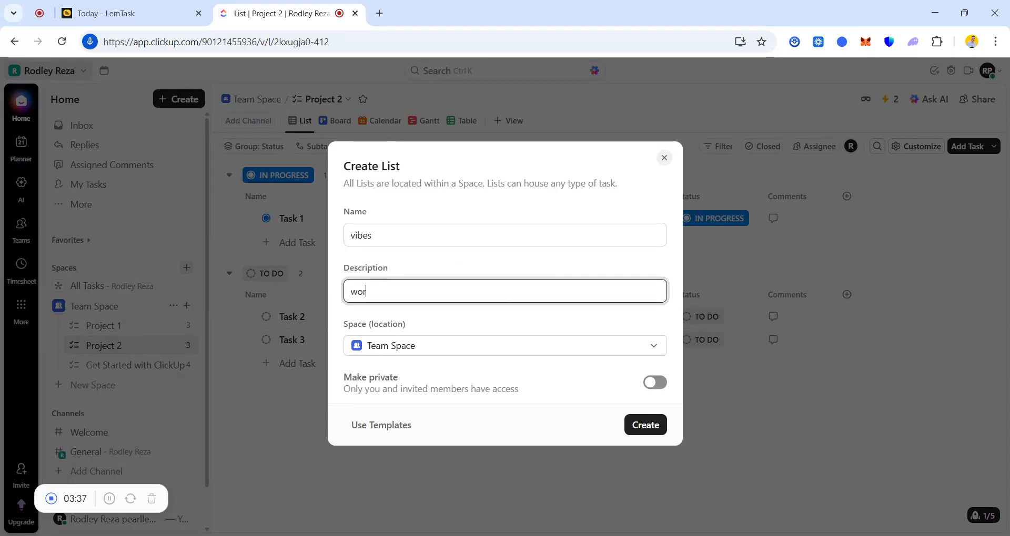
text(k)
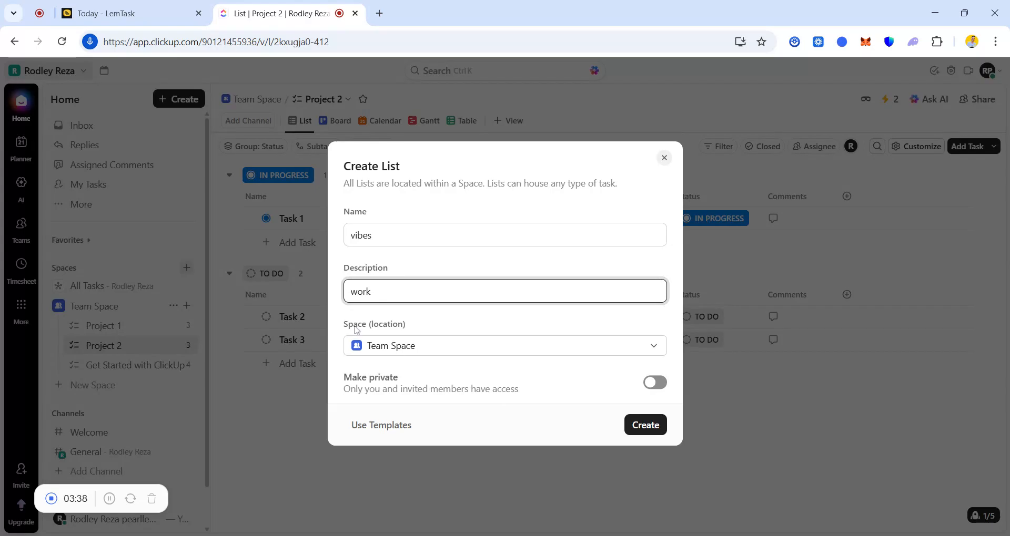
Select Team Space as the list's location, make the list private and create it.
click(625, 350)
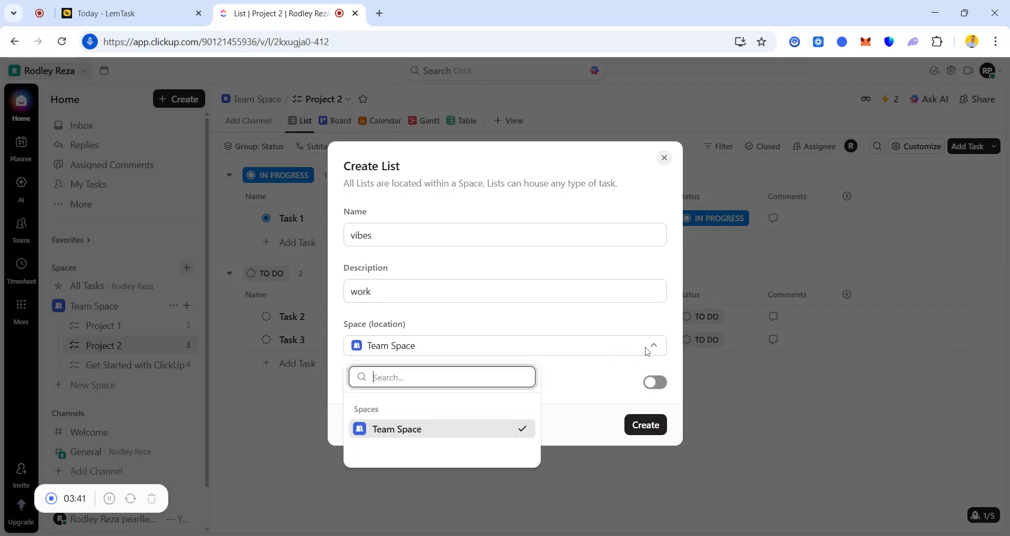
click(495, 430)
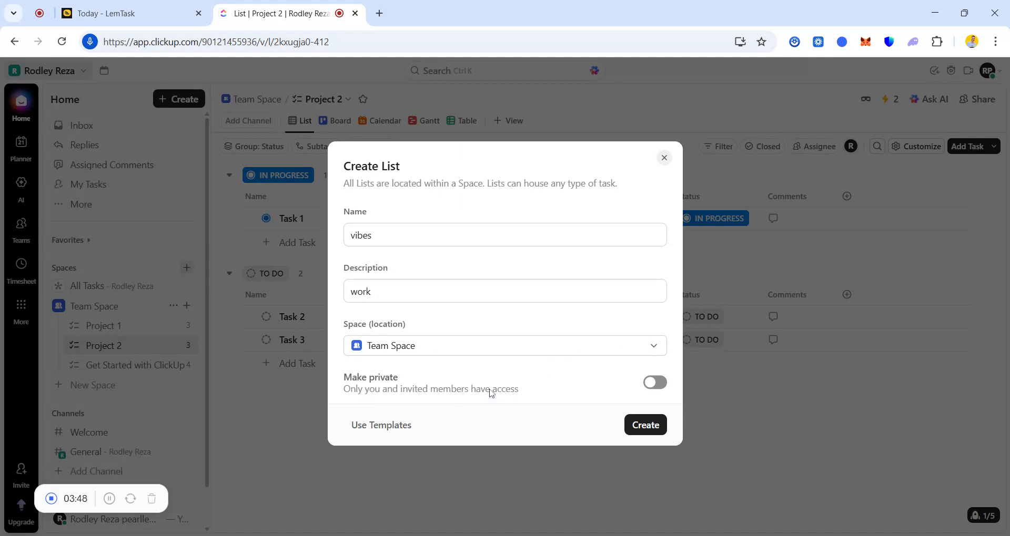
click(652, 386)
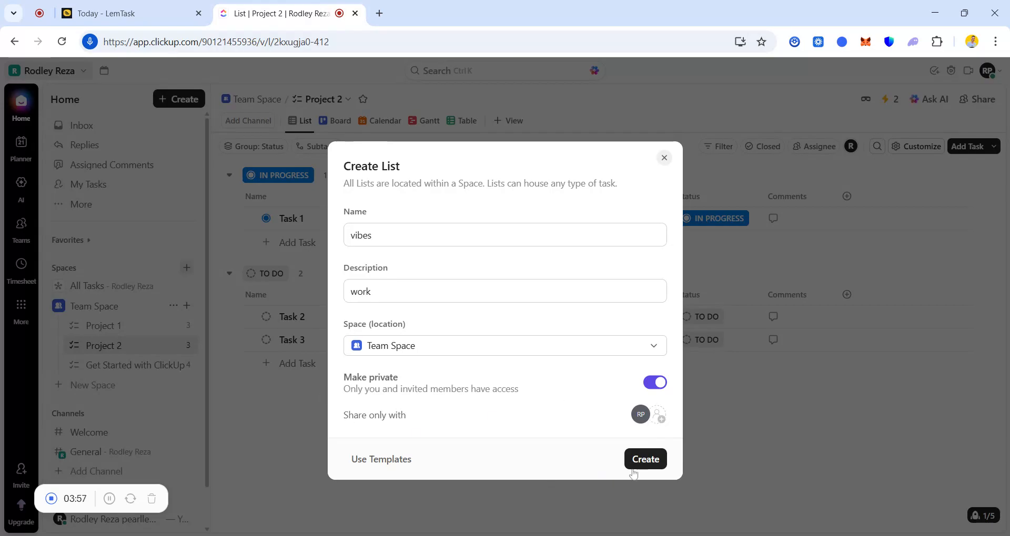
click(650, 460)
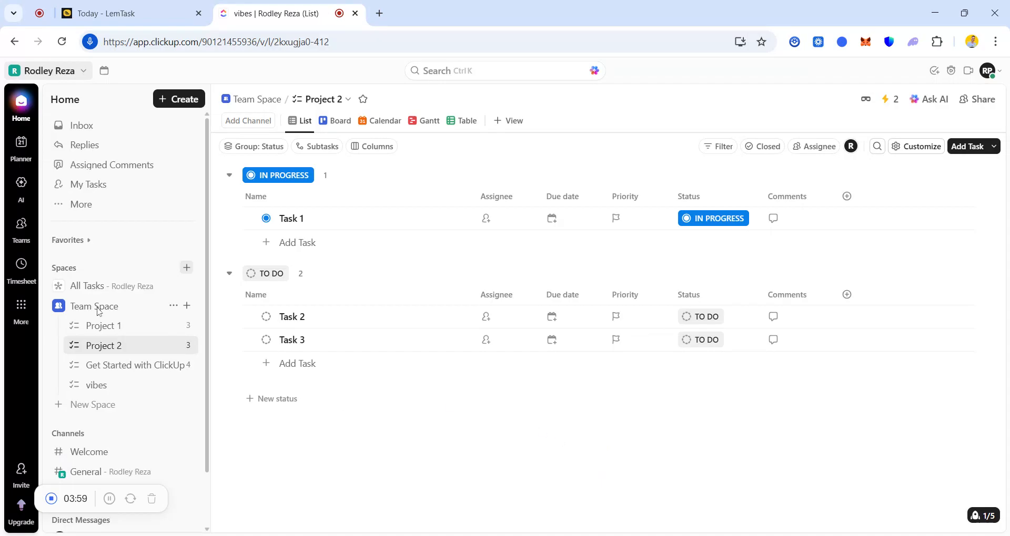
Open the vibes list, decline the AI-suggested list settings and dismiss the custom fields pane.
click(95, 386)
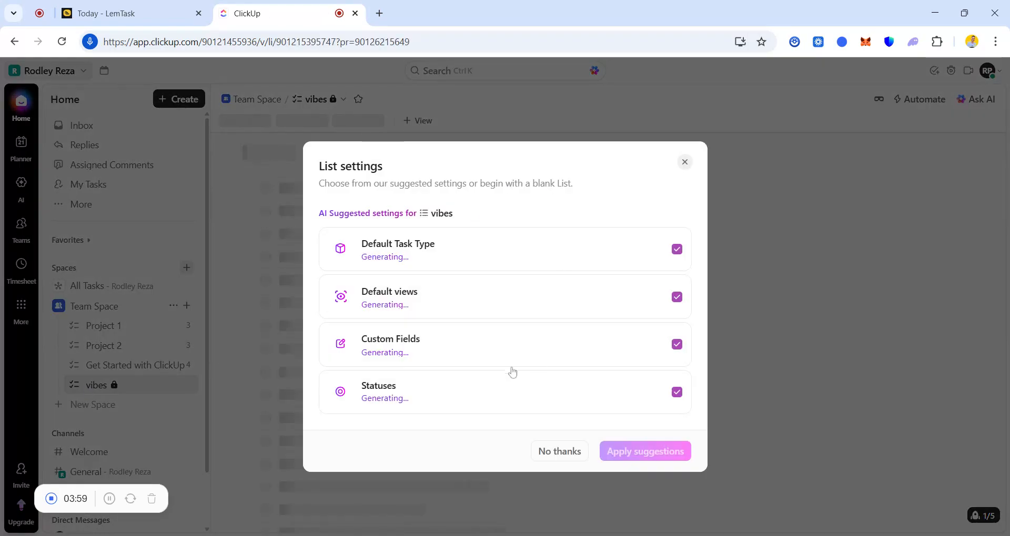
click(572, 455)
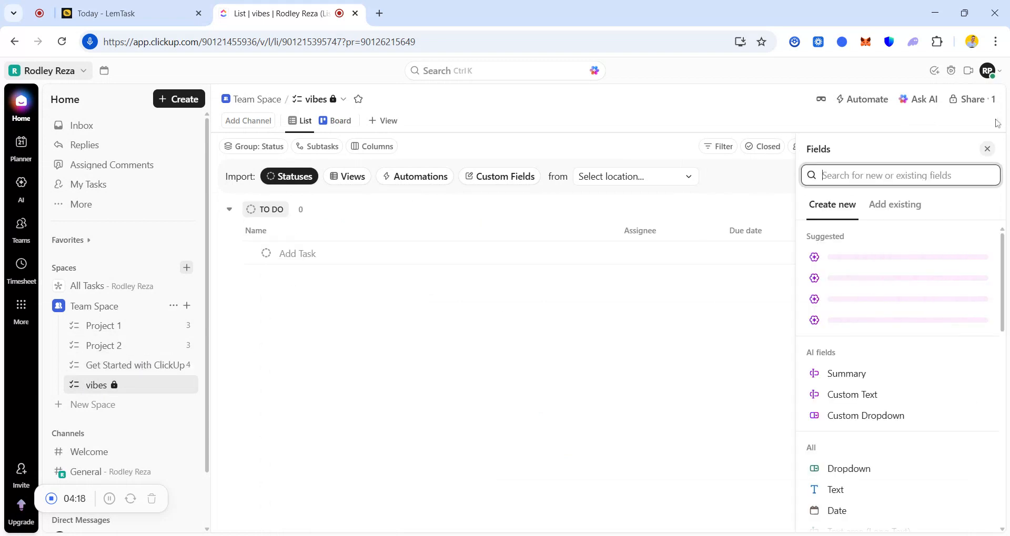
click(986, 150)
click(989, 153)
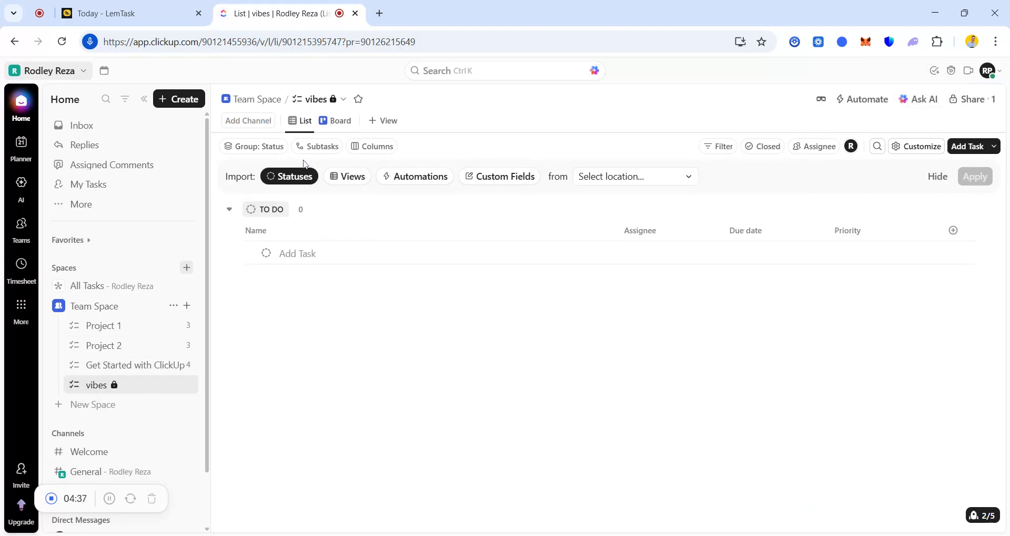
Start a new task in the vibes list named "have a meeting with ceo", leaving its description empty.
click(977, 148)
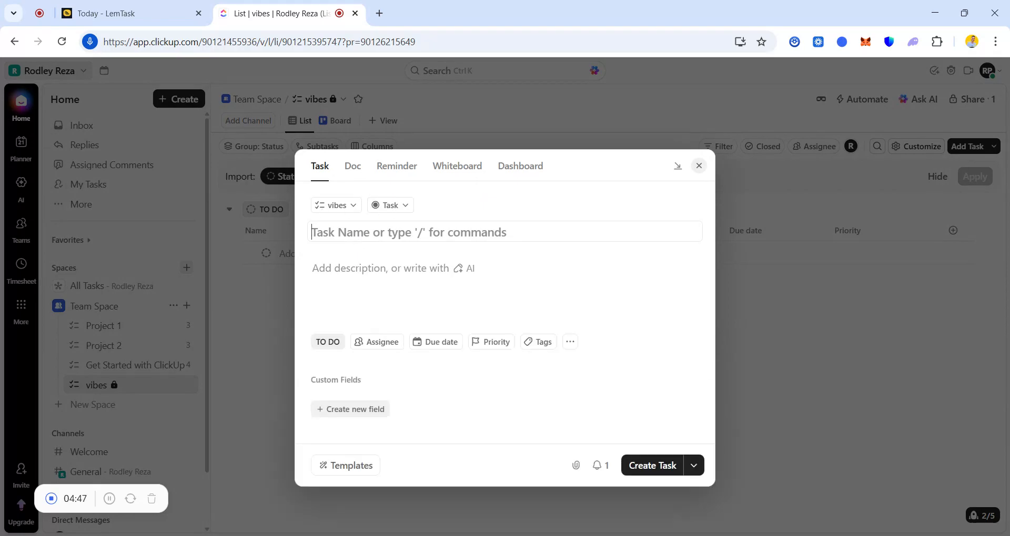
text(ha)
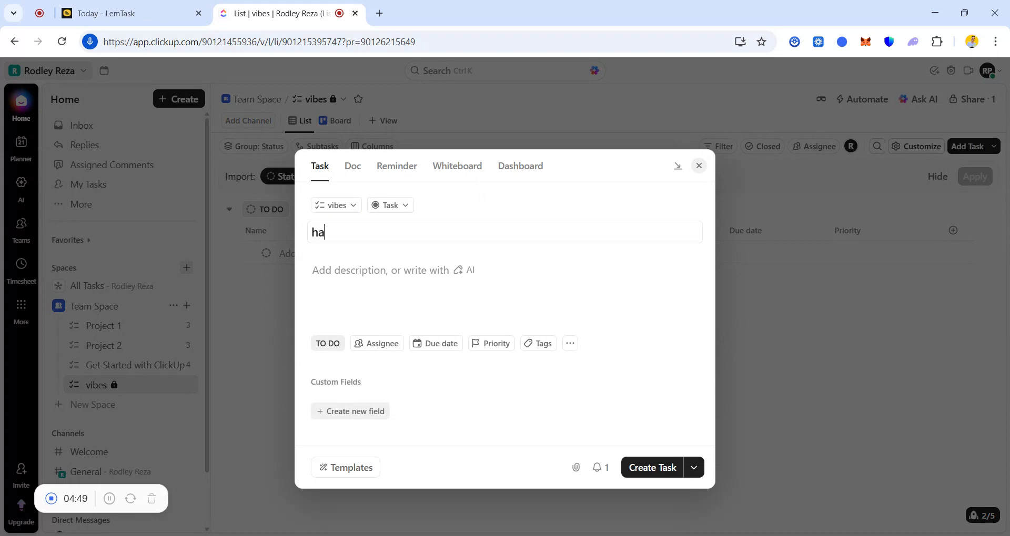
text(ve a meeting)
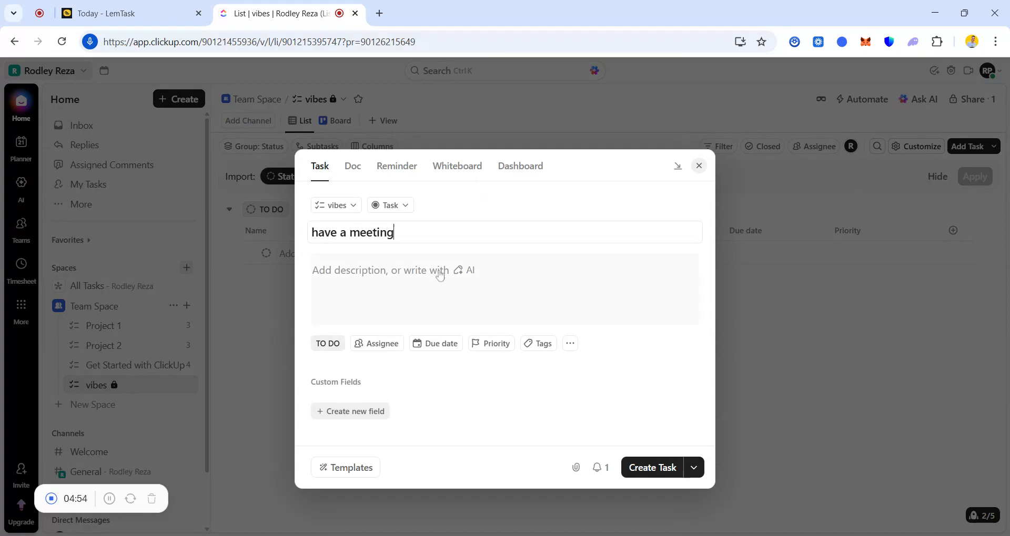
text( with ceo)
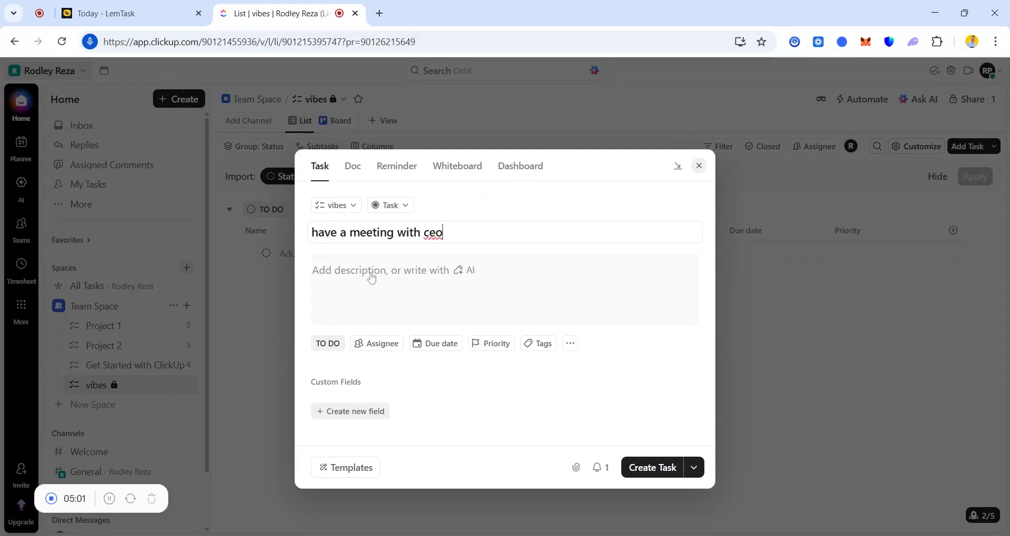
click(371, 279)
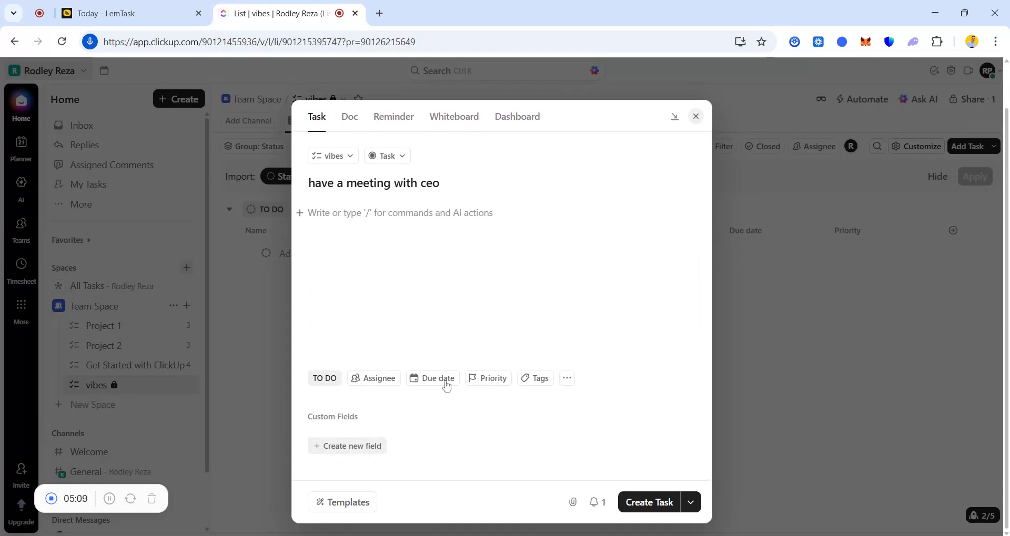
Set the draft task's start and due dates to Today and its priority to Urgent.
click(445, 387)
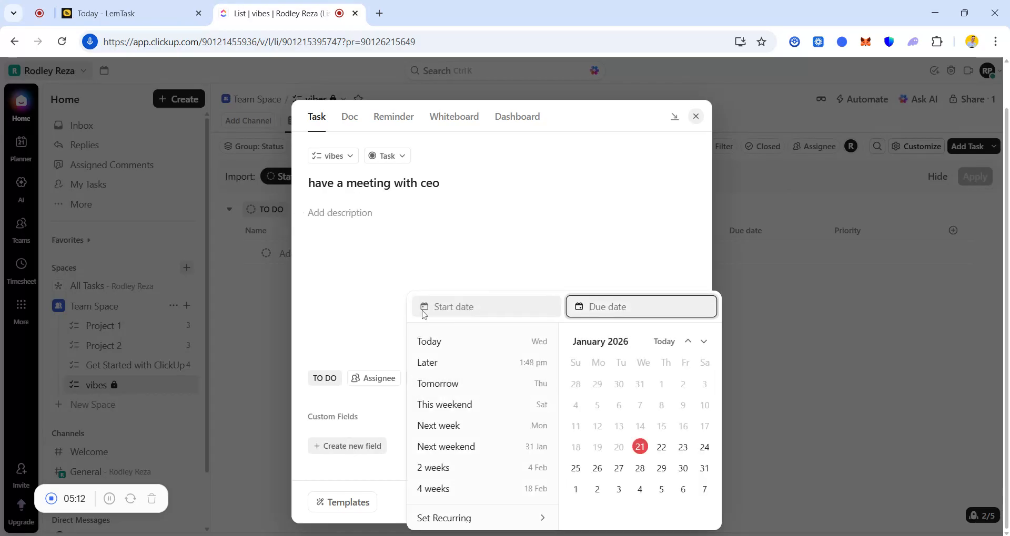
click(486, 307)
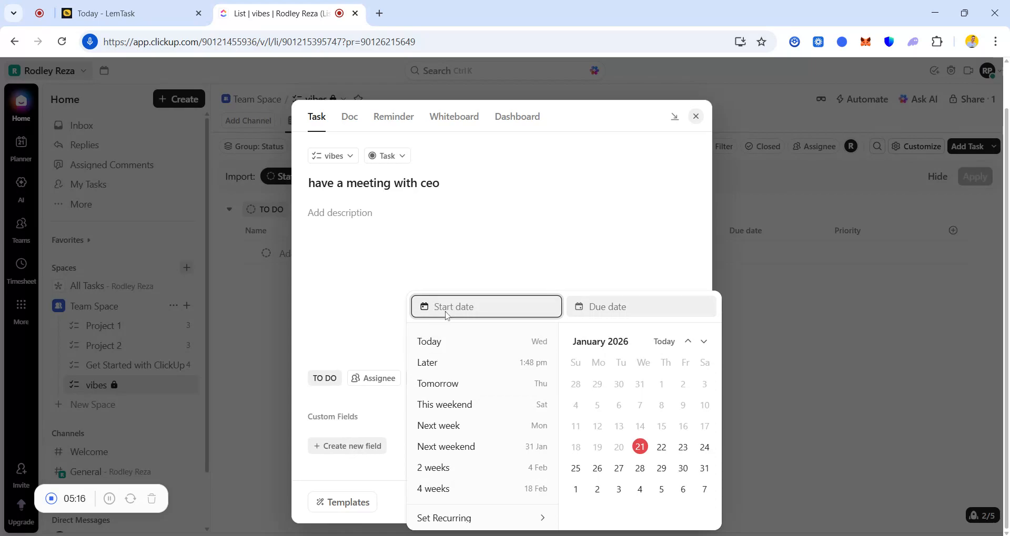
click(486, 343)
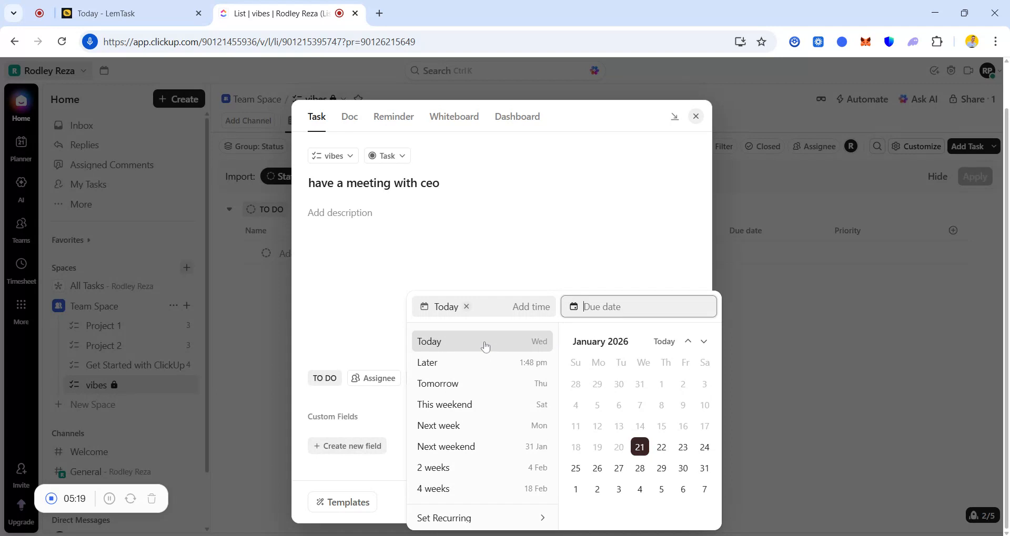
click(485, 343)
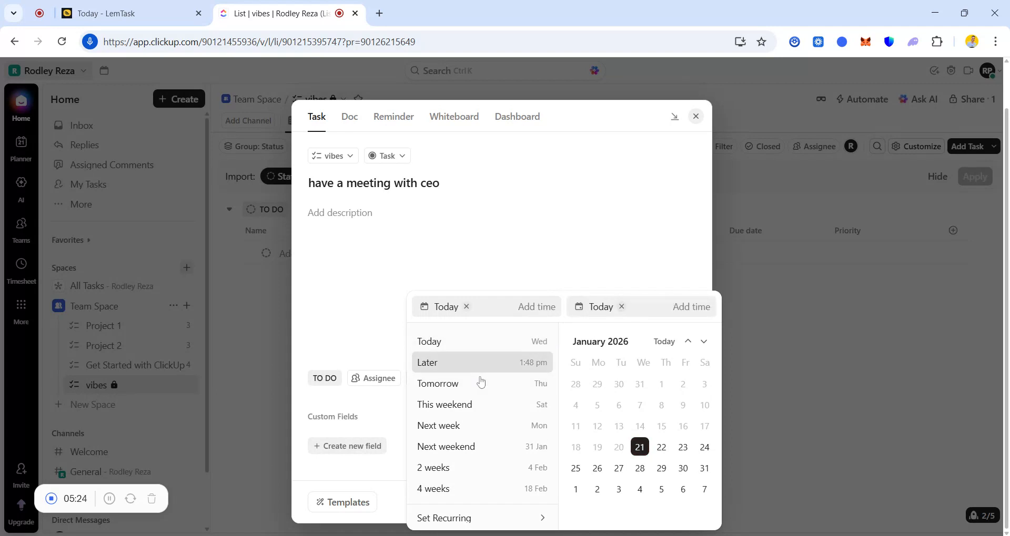
click(560, 246)
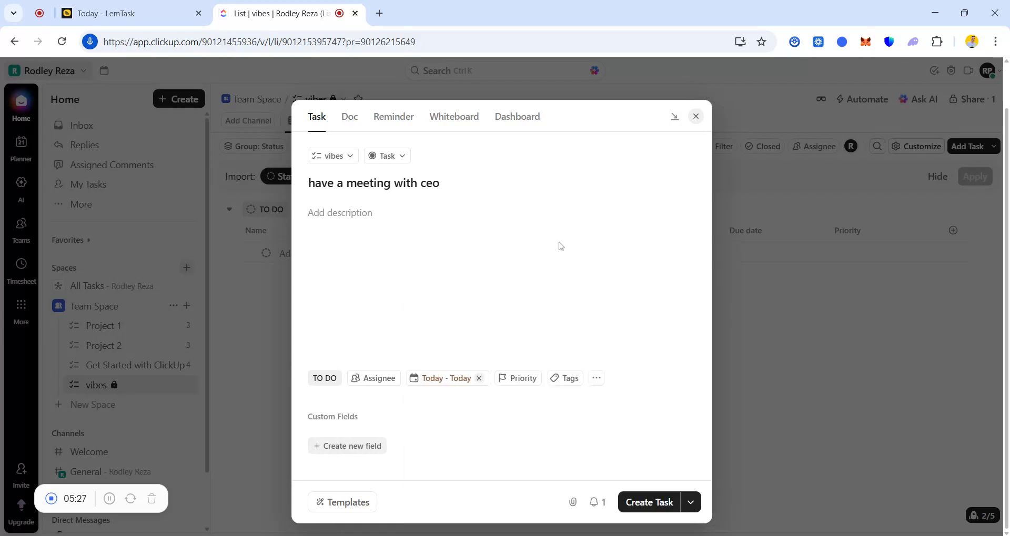
click(521, 379)
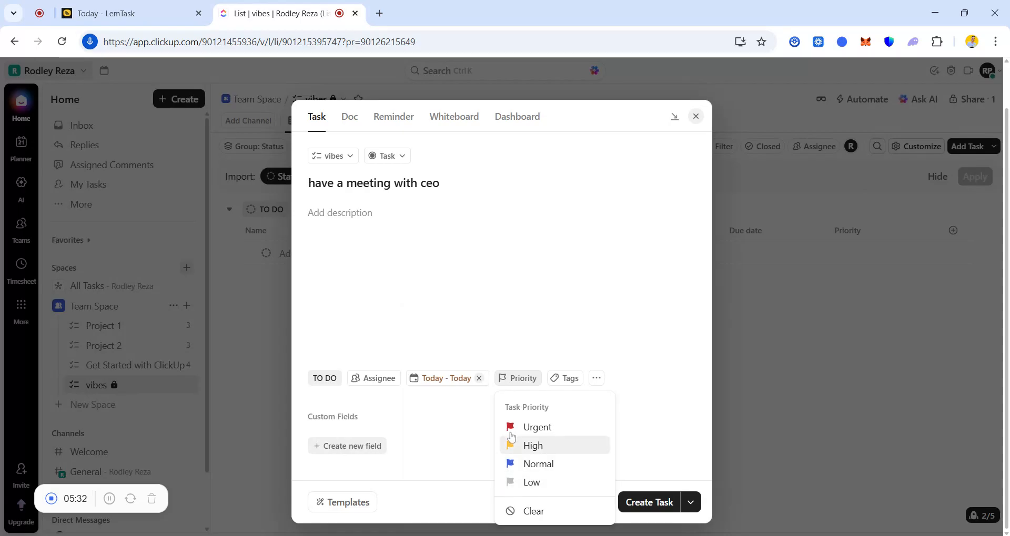
click(512, 436)
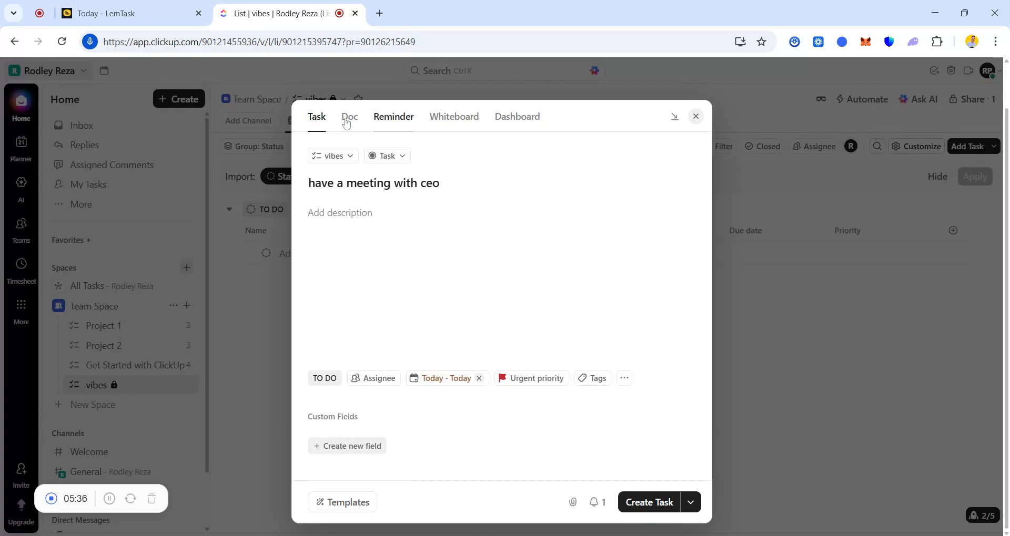
Look through the Doc, Reminder and Whiteboard creation forms.
click(349, 117)
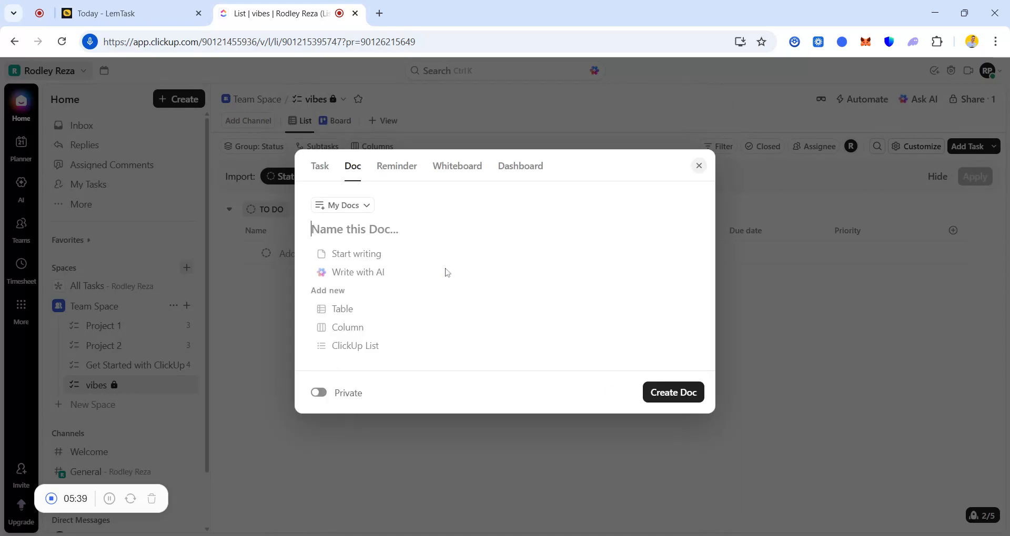
click(397, 167)
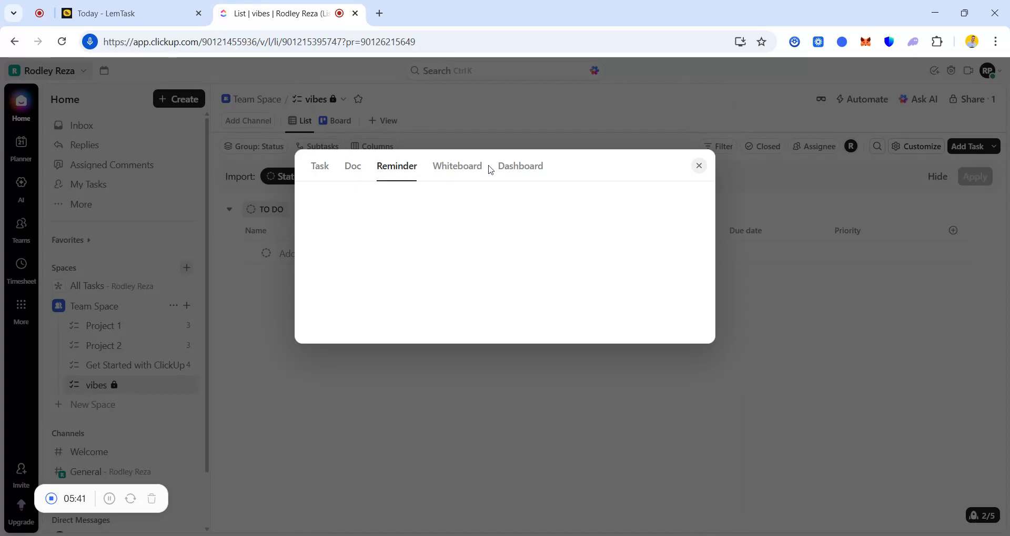
click(457, 167)
Return to the task form and name the new vibes task "have a meeting with my ceo", leaving its description empty.
click(322, 167)
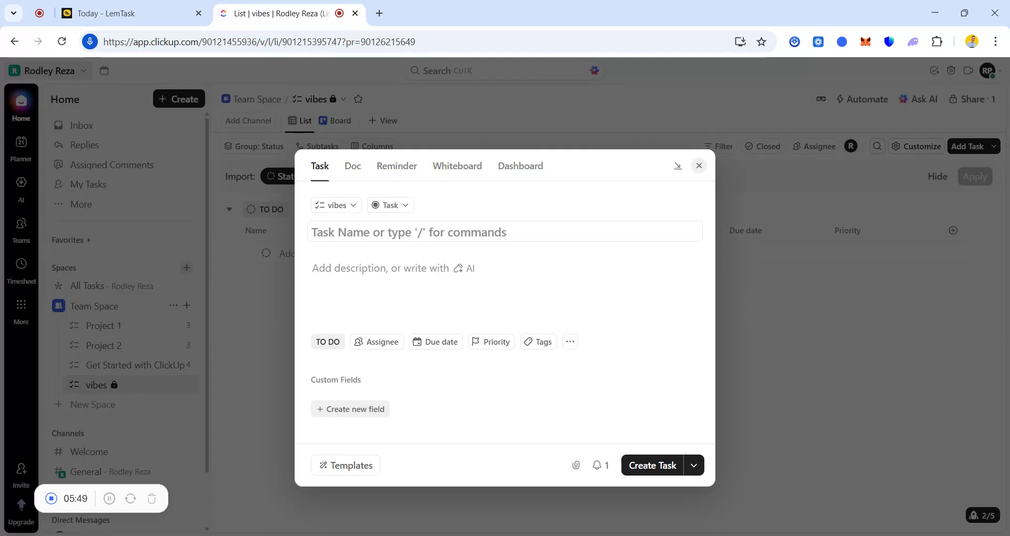
text(have a me)
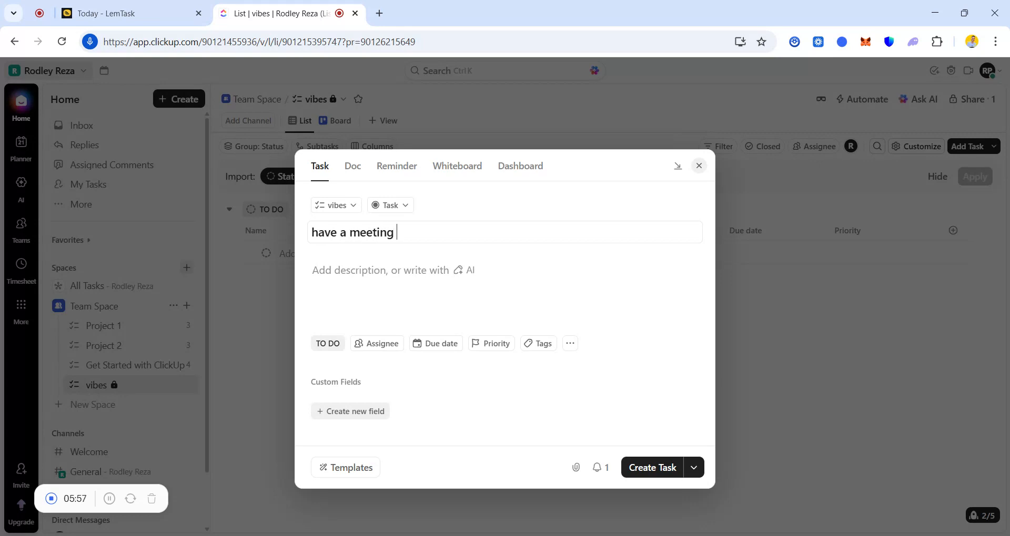
text(eting with my ceo)
click(443, 277)
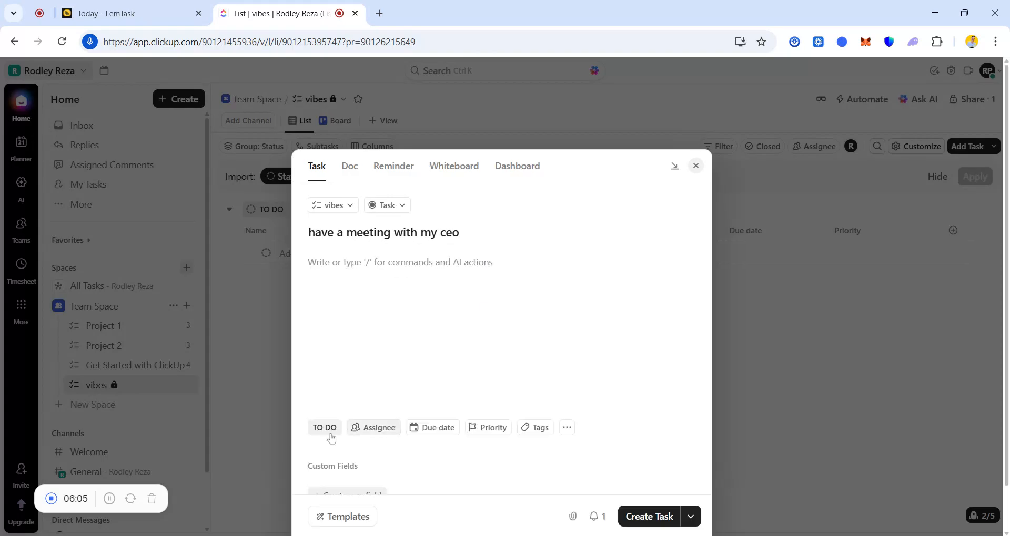
Set the draft meeting task's status to In Progress.
click(327, 432)
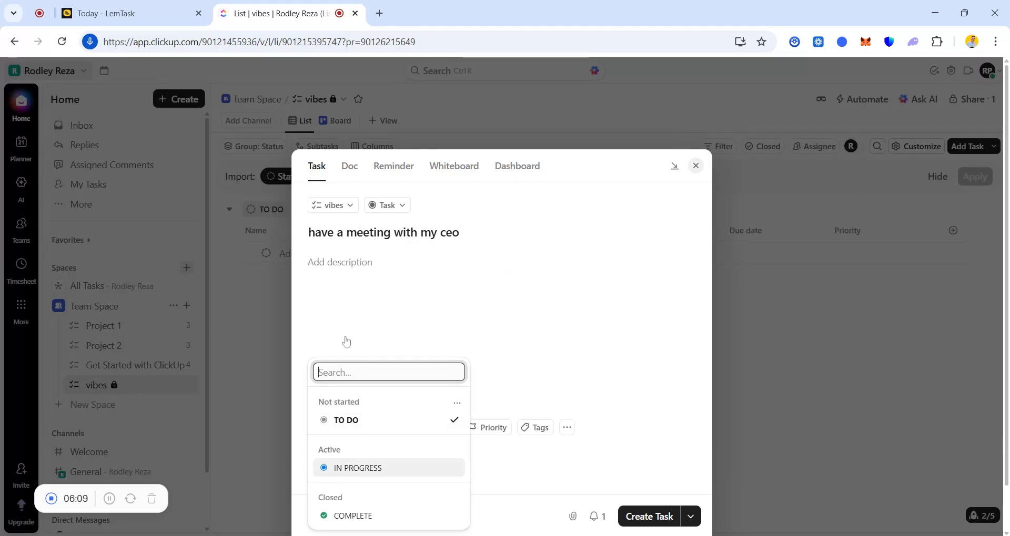
click(330, 432)
click(330, 432)
click(359, 471)
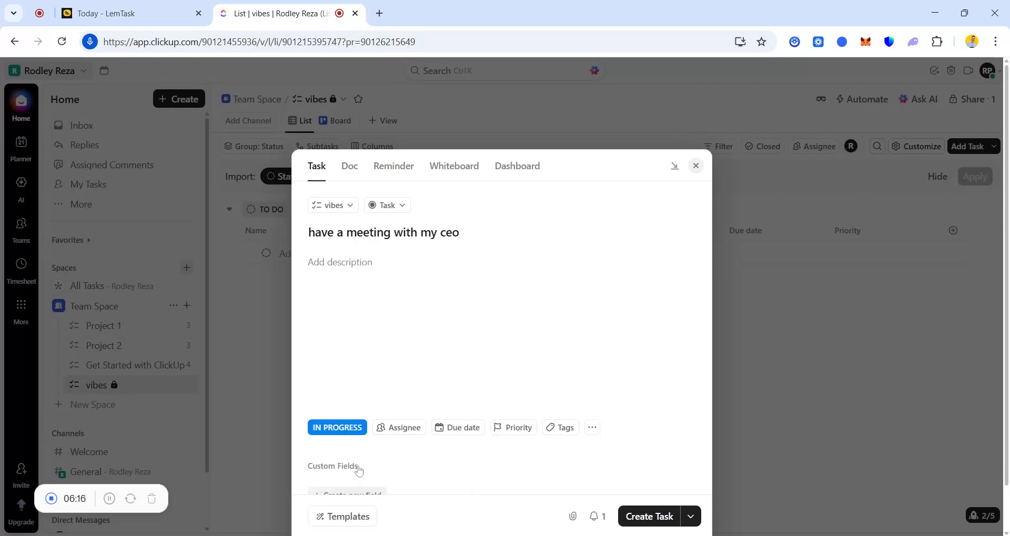
Schedule the draft meeting task to start today at 1:49 pm and be due today at 2:49 pm.
click(470, 431)
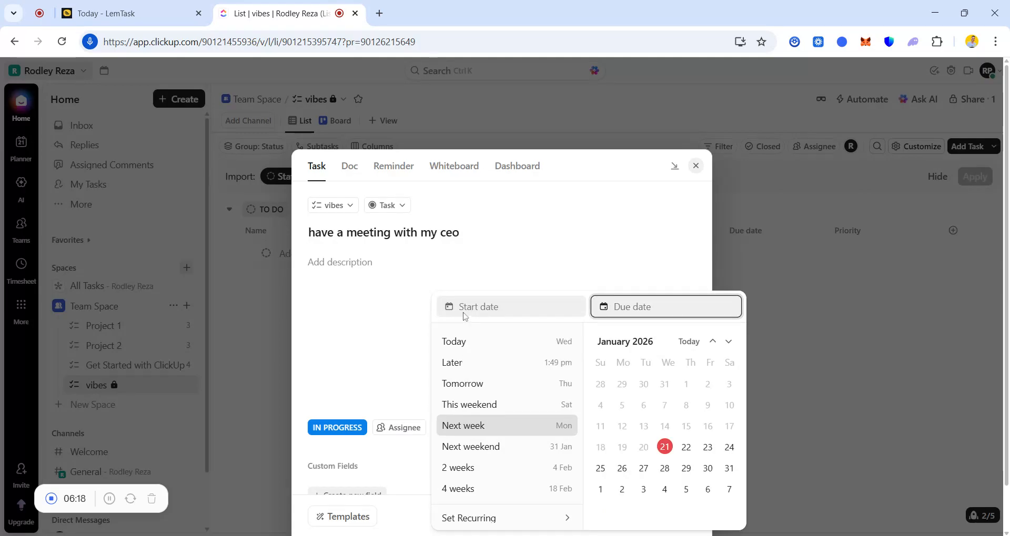
click(520, 343)
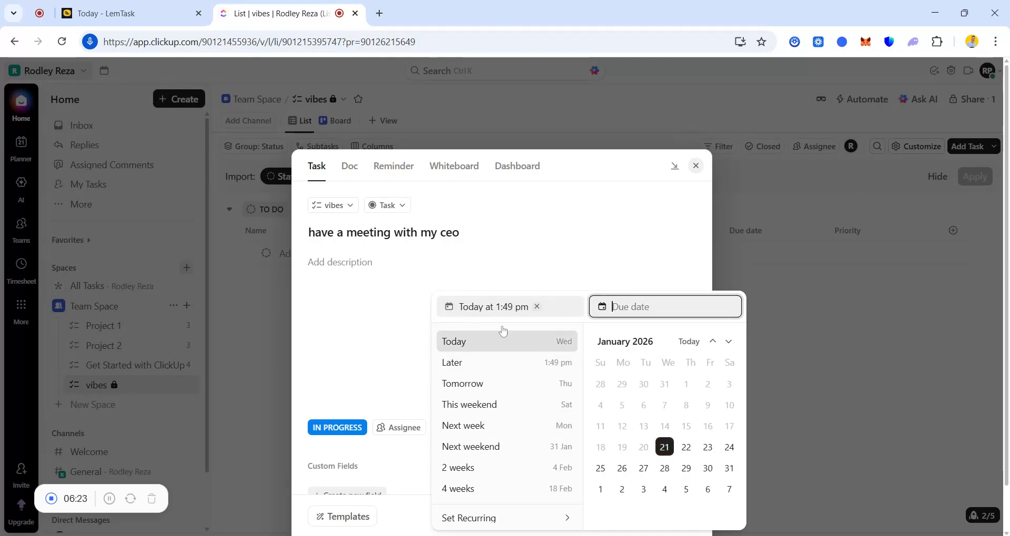
click(517, 350)
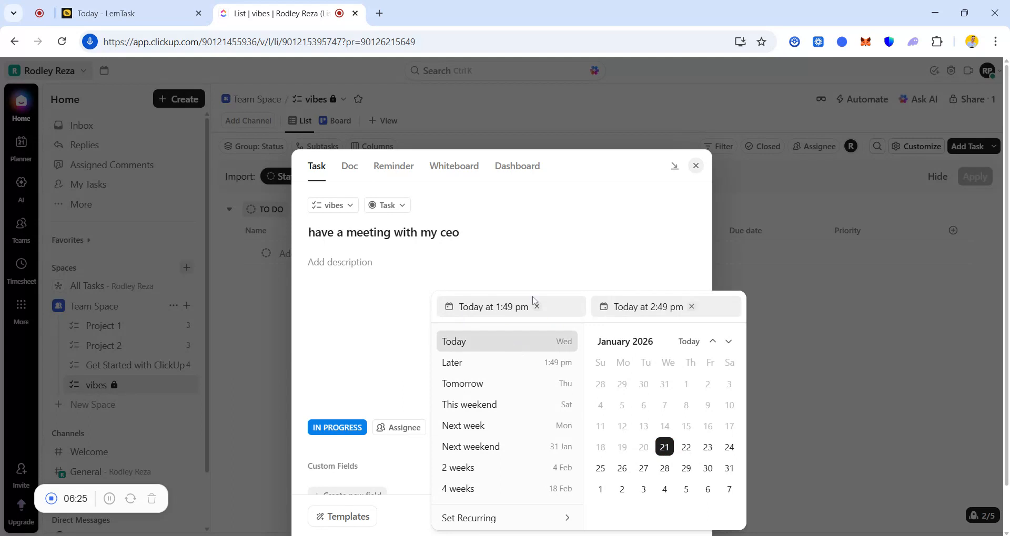
click(543, 261)
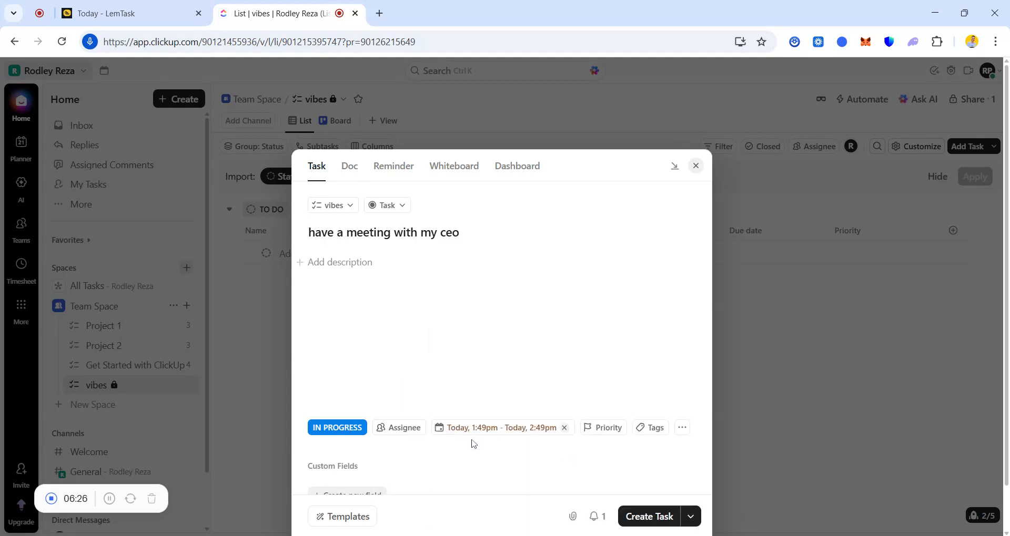
click(534, 434)
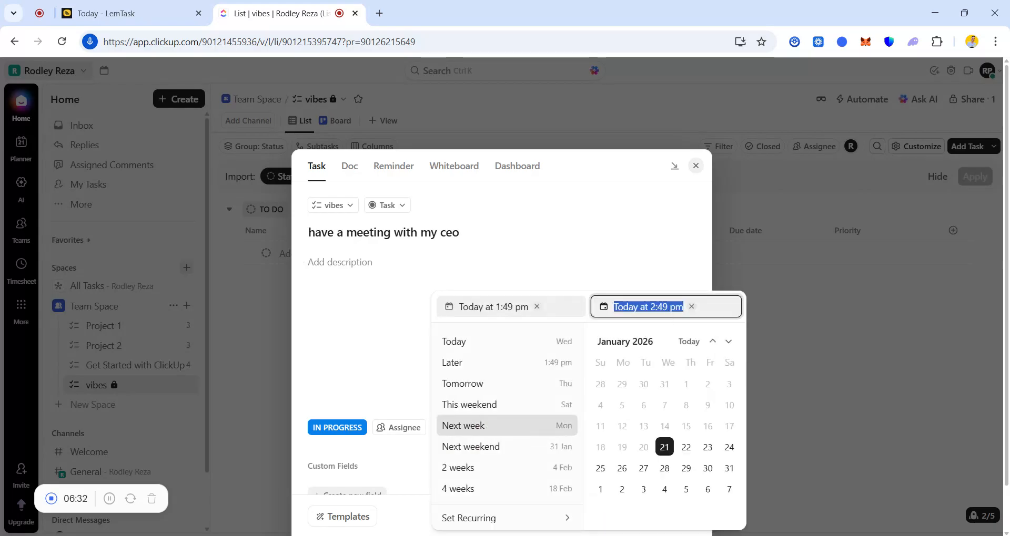
click(675, 307)
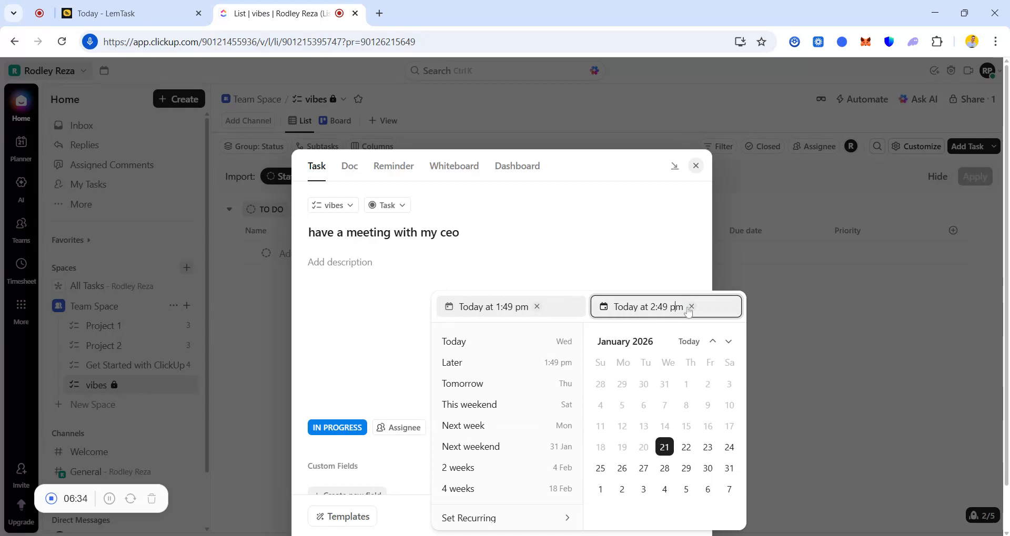
click(705, 275)
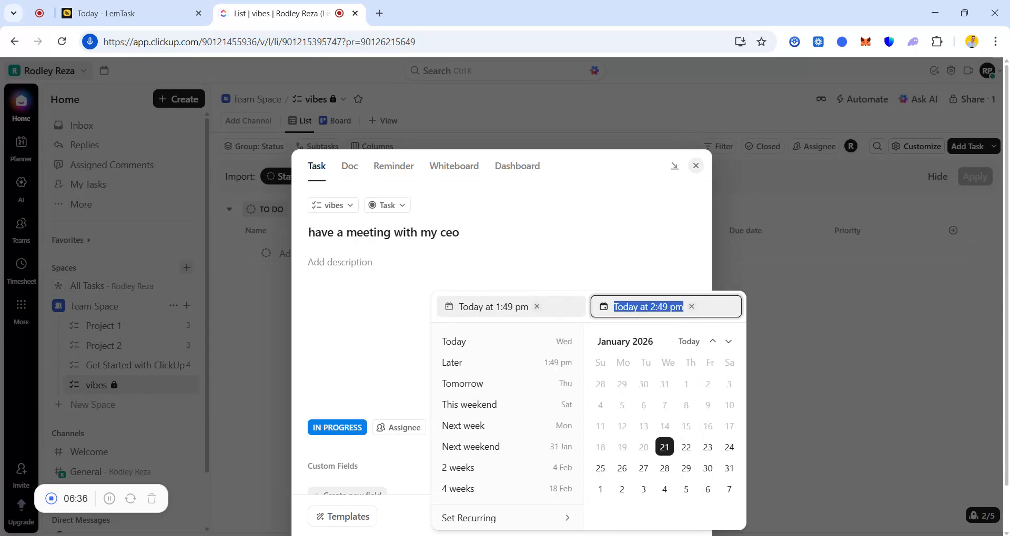
click(670, 307)
click(680, 308)
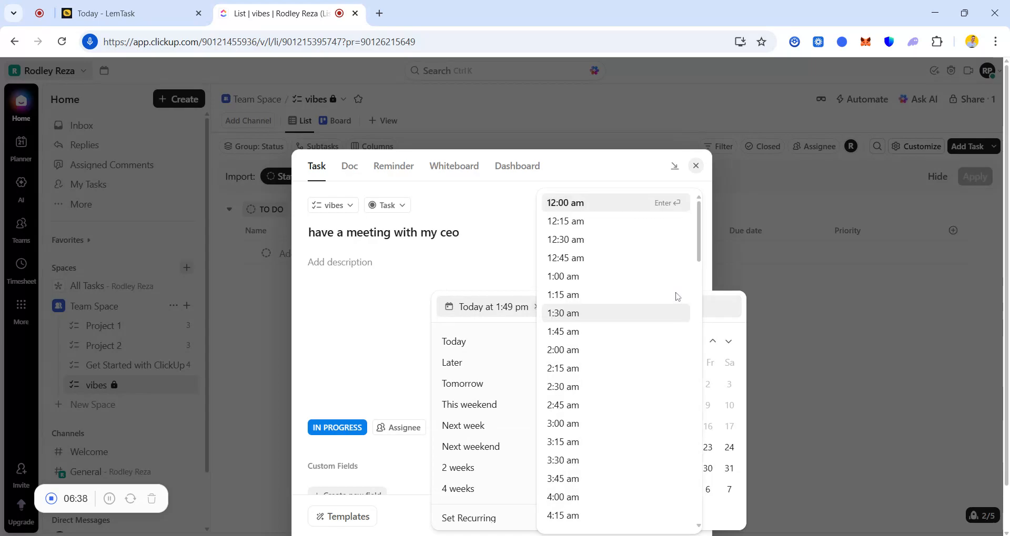
click(788, 279)
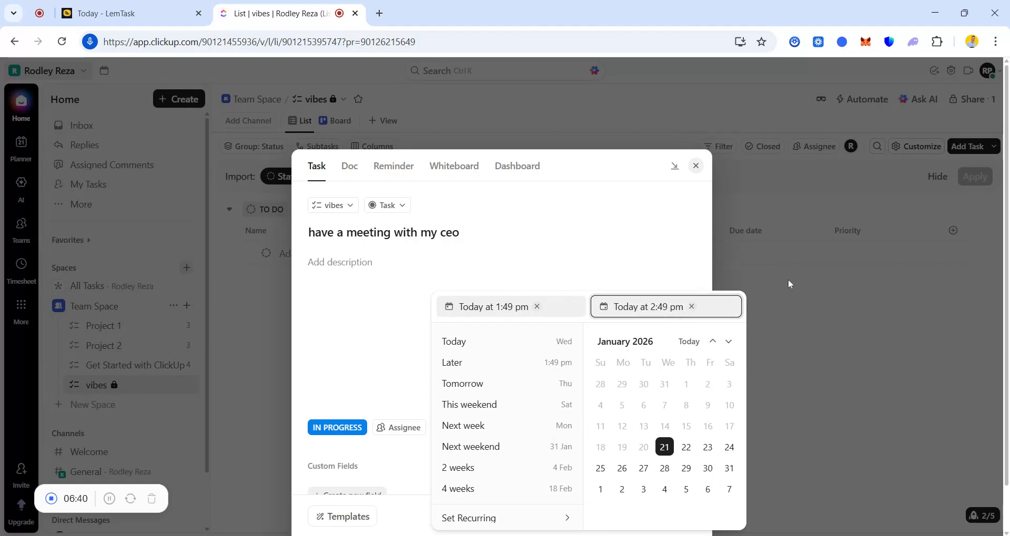
Set the meeting task's priority to Urgent and create the task.
click(608, 428)
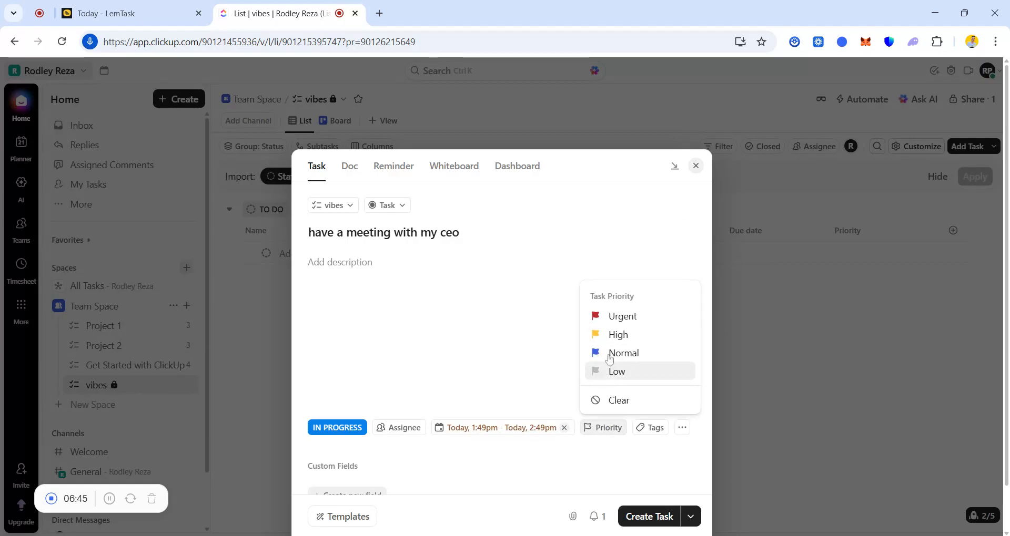
click(613, 317)
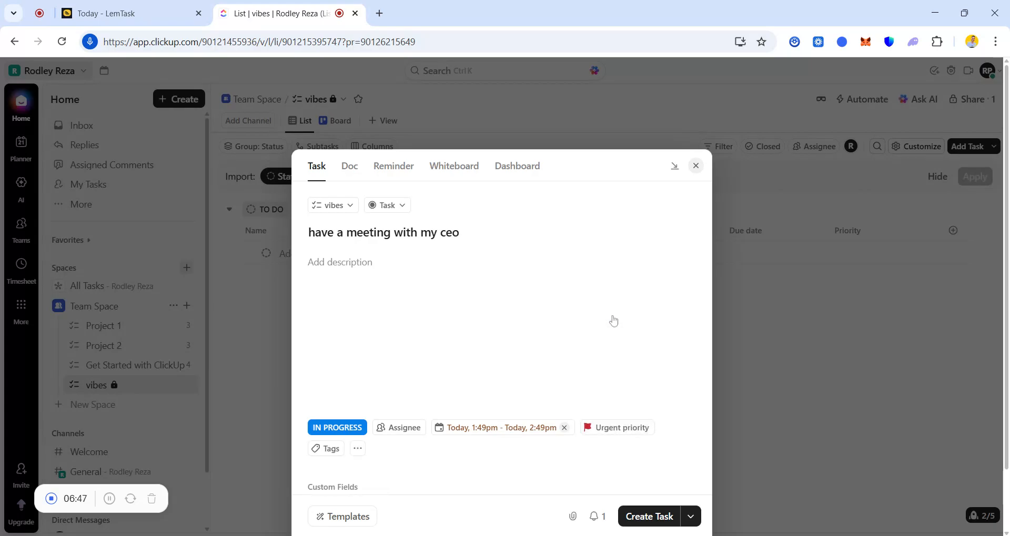
click(649, 516)
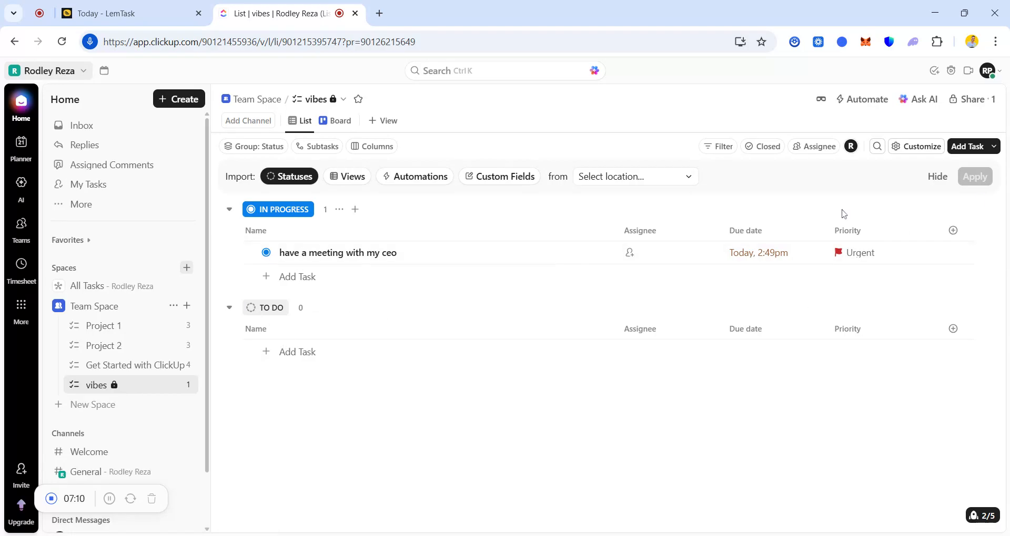
Start another task in the vibes list named "read cvs", keeping the default Task type and To Do status.
click(969, 147)
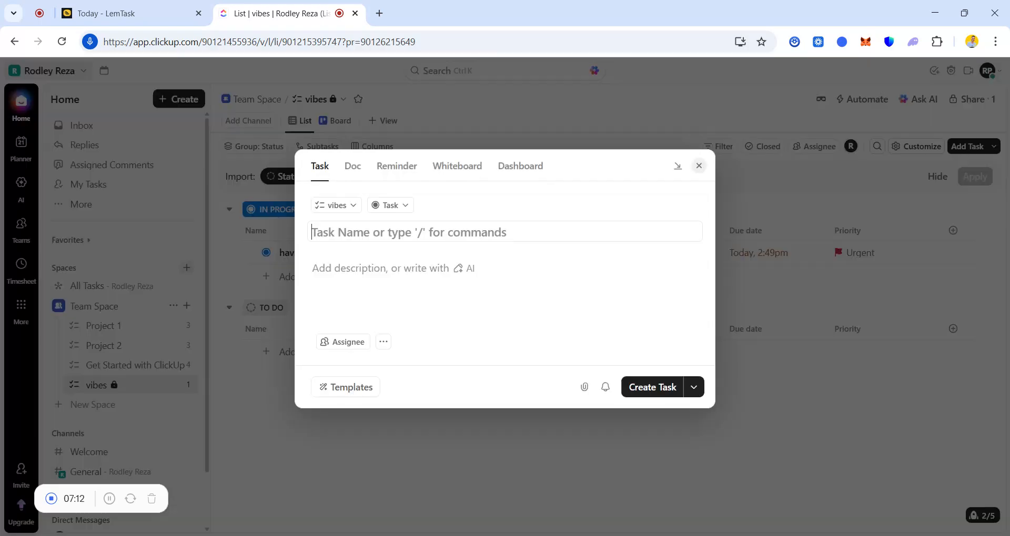
click(394, 205)
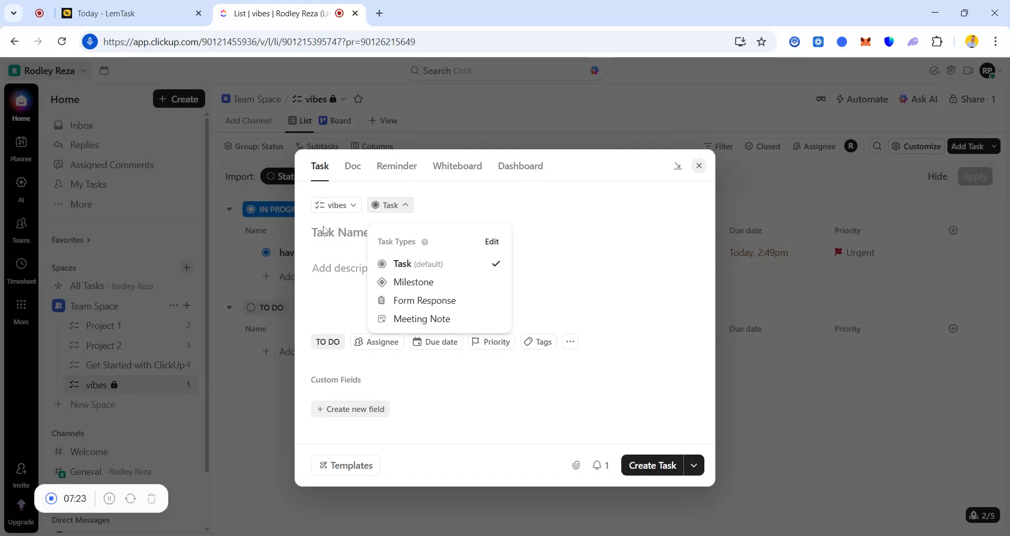
click(324, 231)
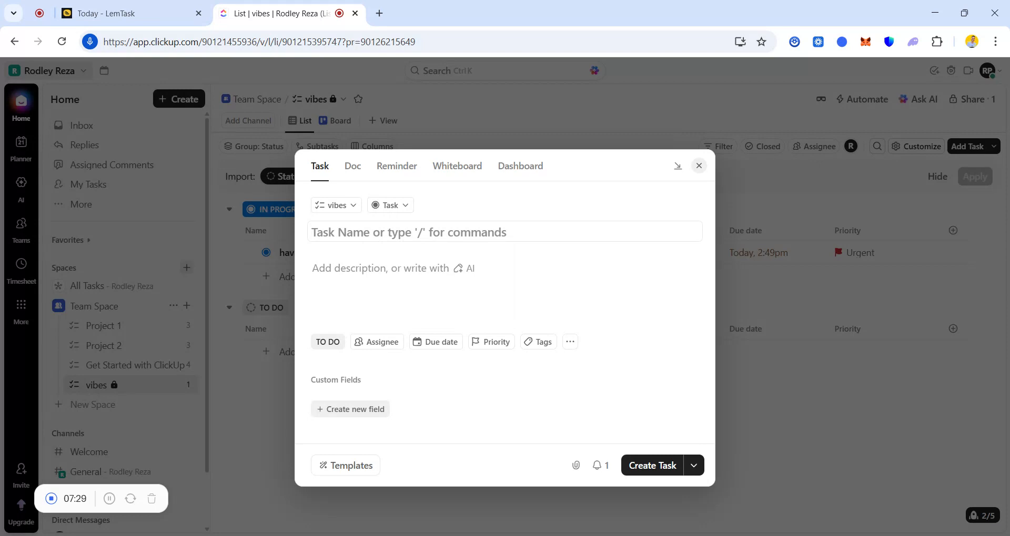
text(reas)
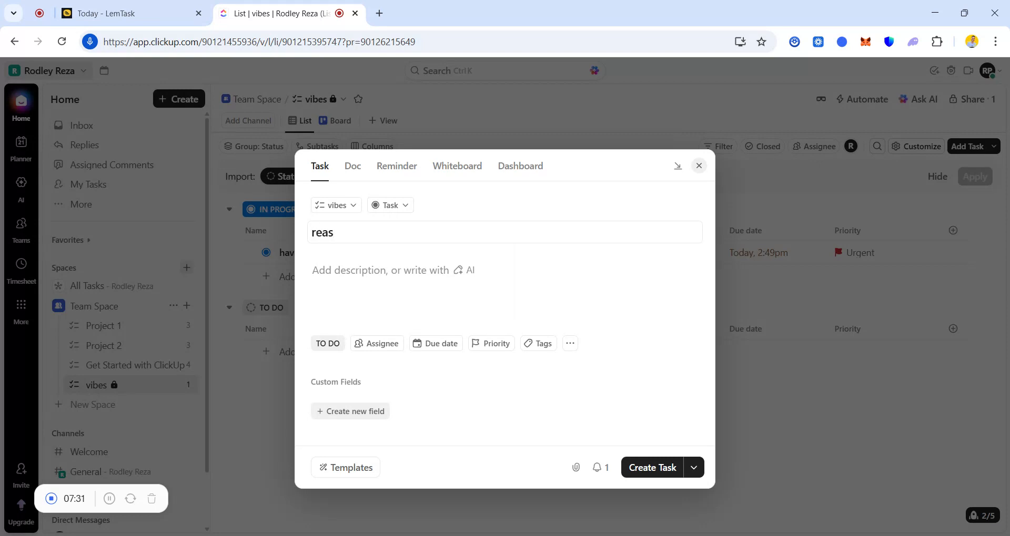
key(BackSpace)
text(d cvs)
click(355, 275)
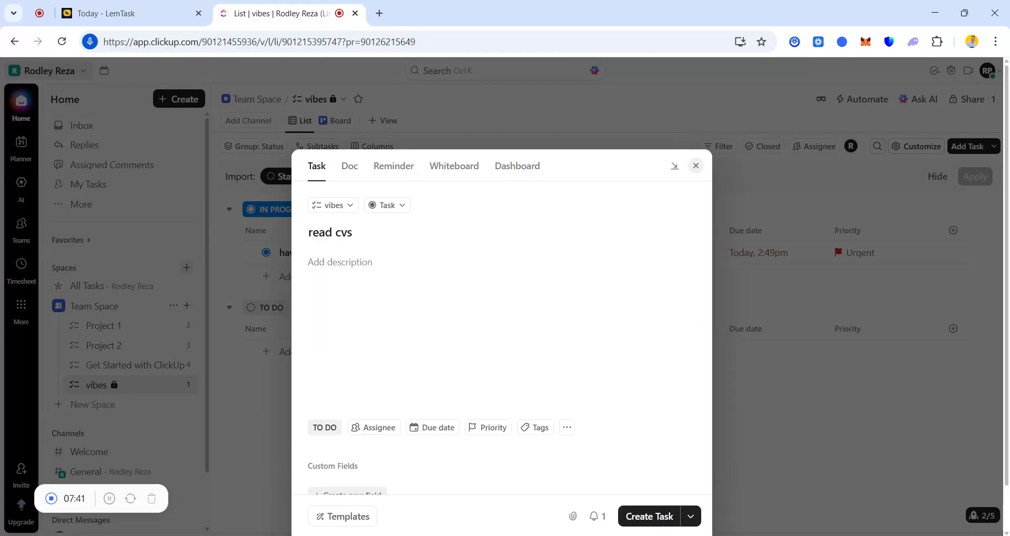
click(324, 427)
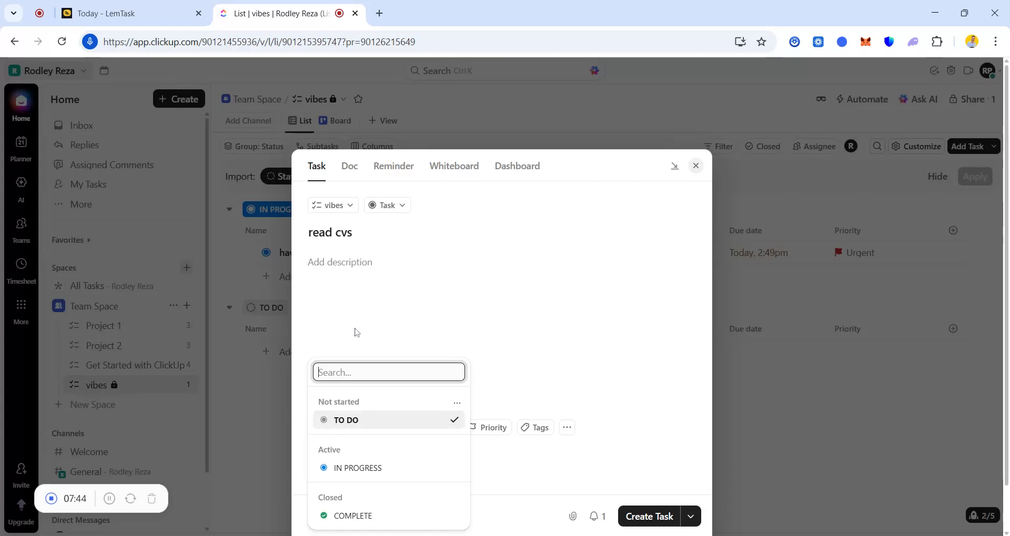
key(Escape)
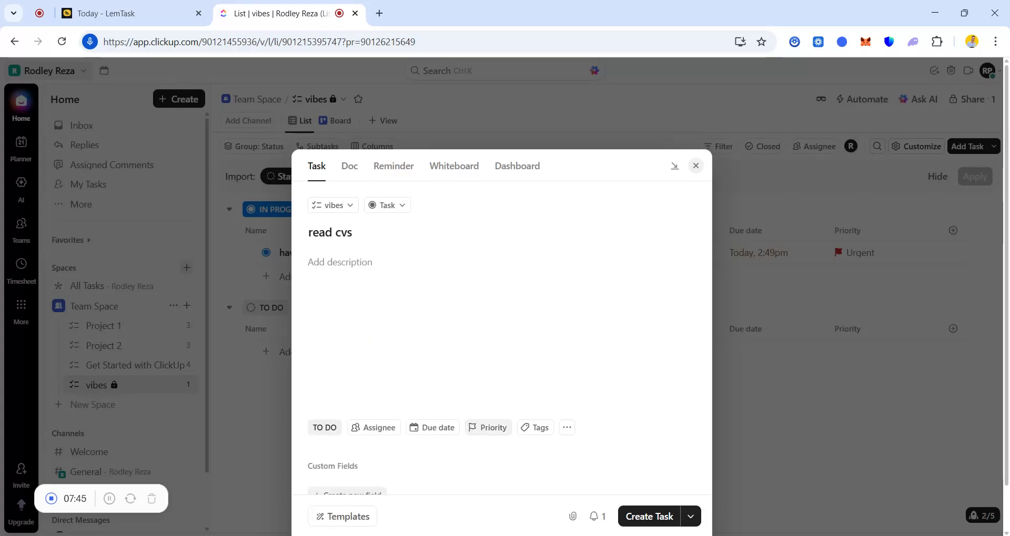
Set the "read cvs" task's start date to Today and its due date to Tomorrow.
click(433, 428)
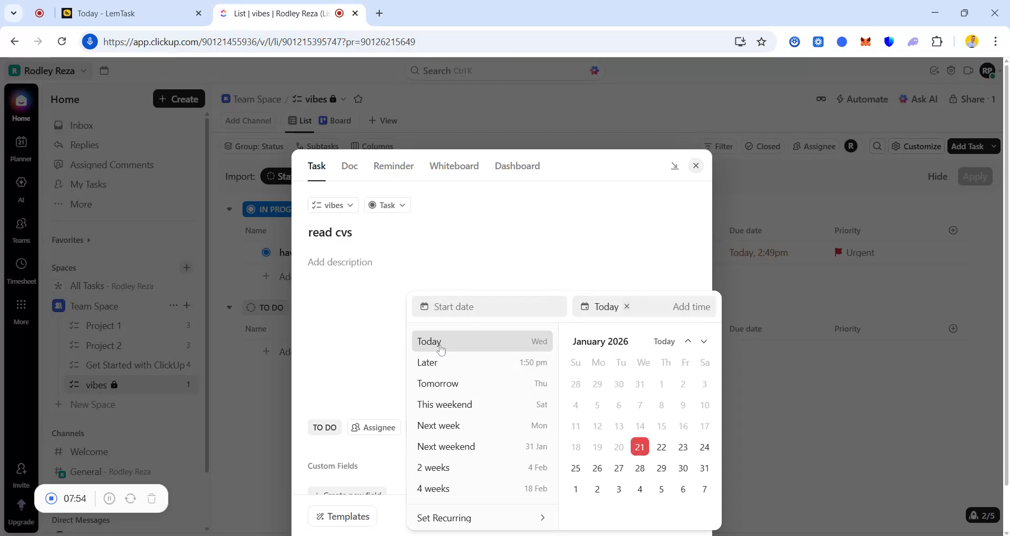
click(439, 347)
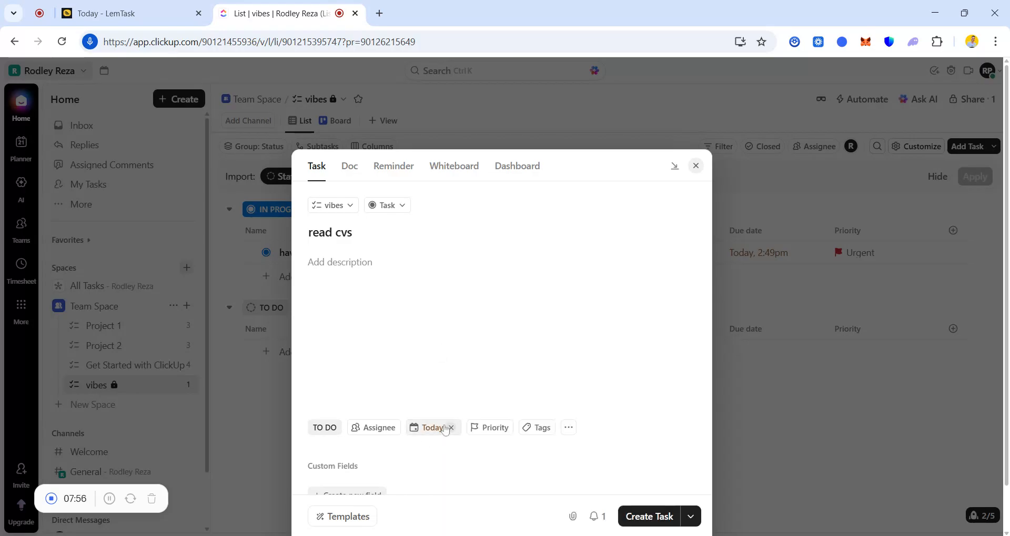
click(437, 428)
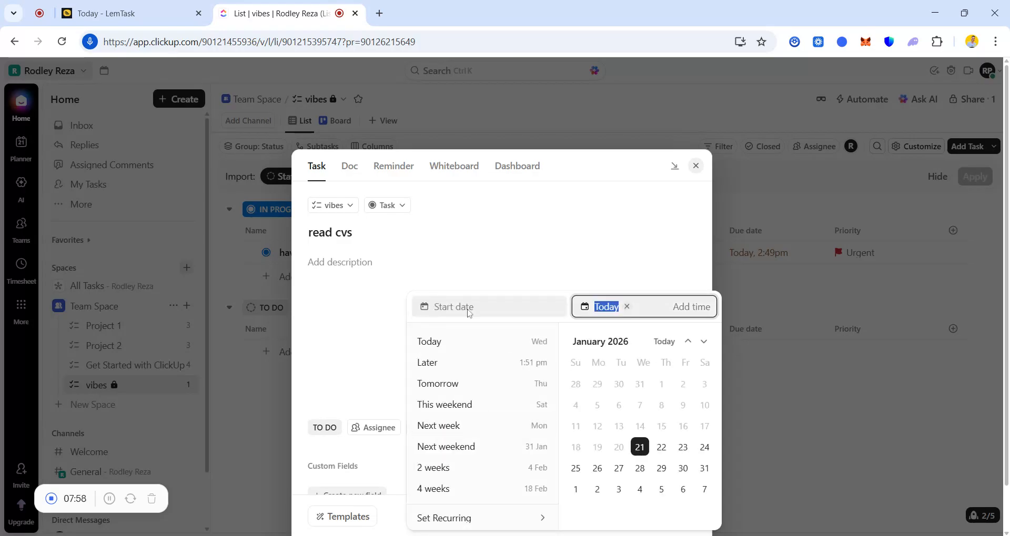
click(456, 347)
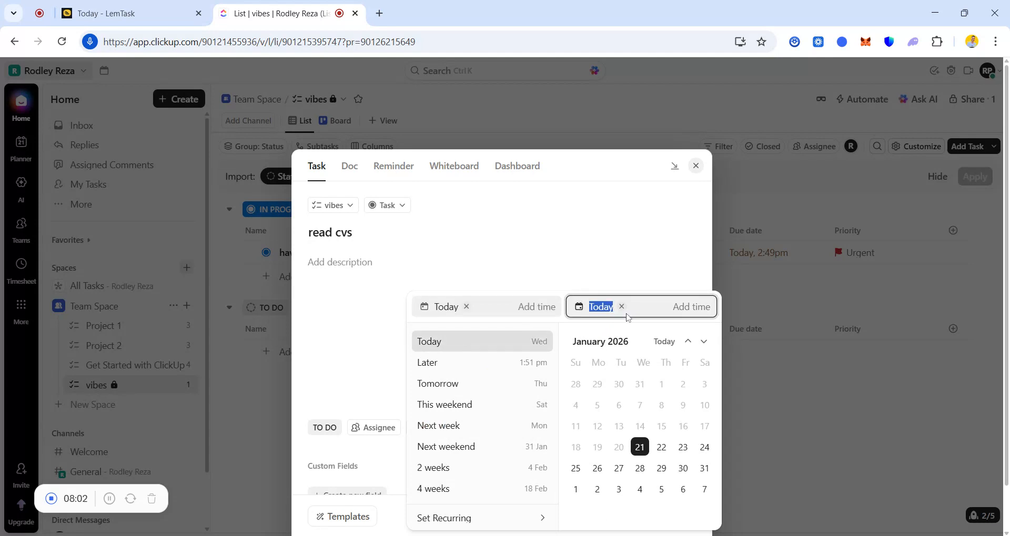
click(442, 383)
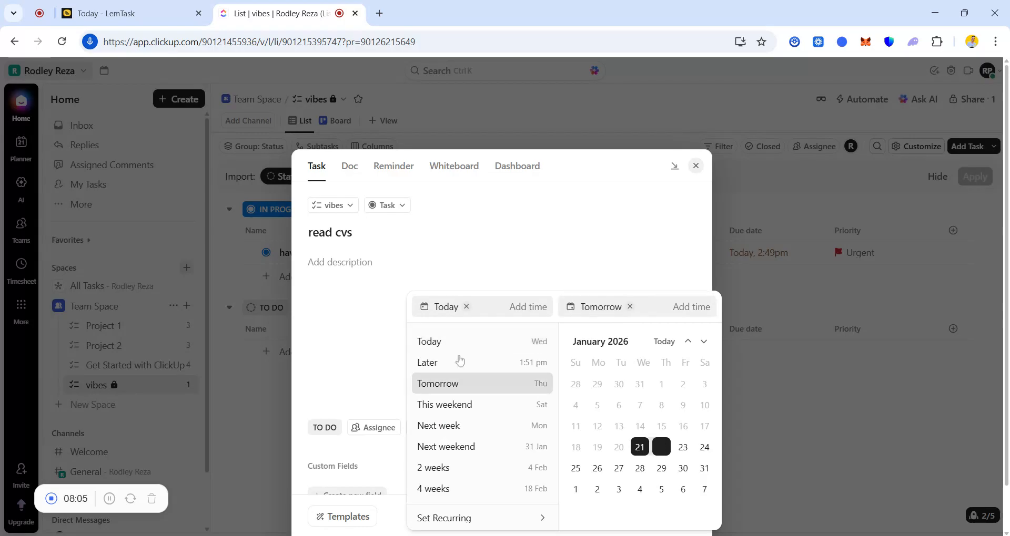
click(505, 234)
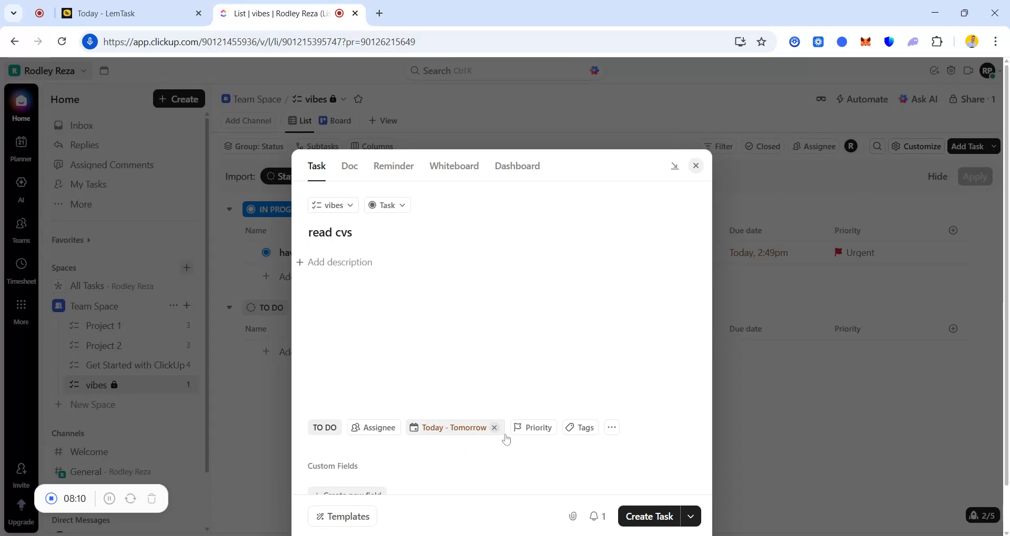
Set the "read cvs" task's priority to High and create the task.
click(548, 432)
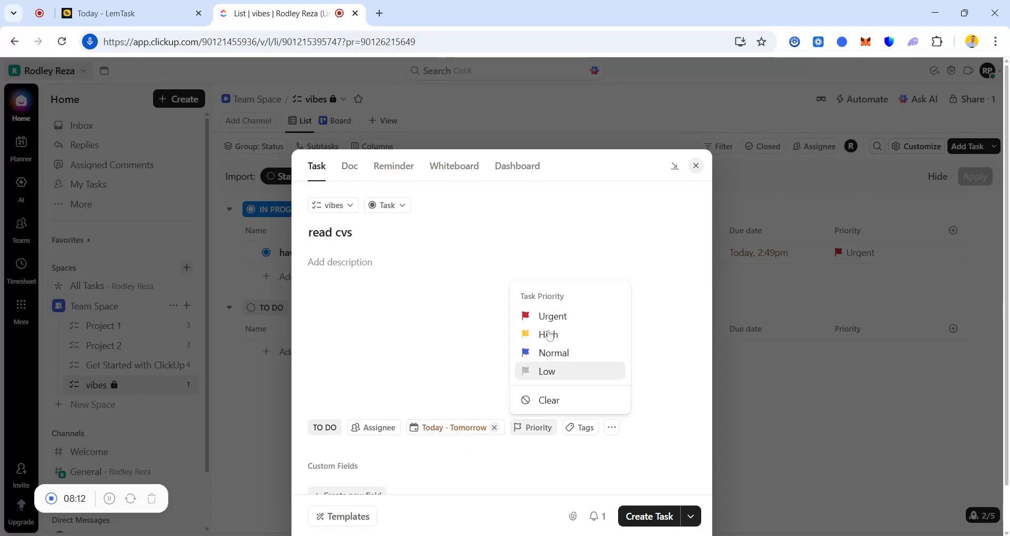
click(548, 332)
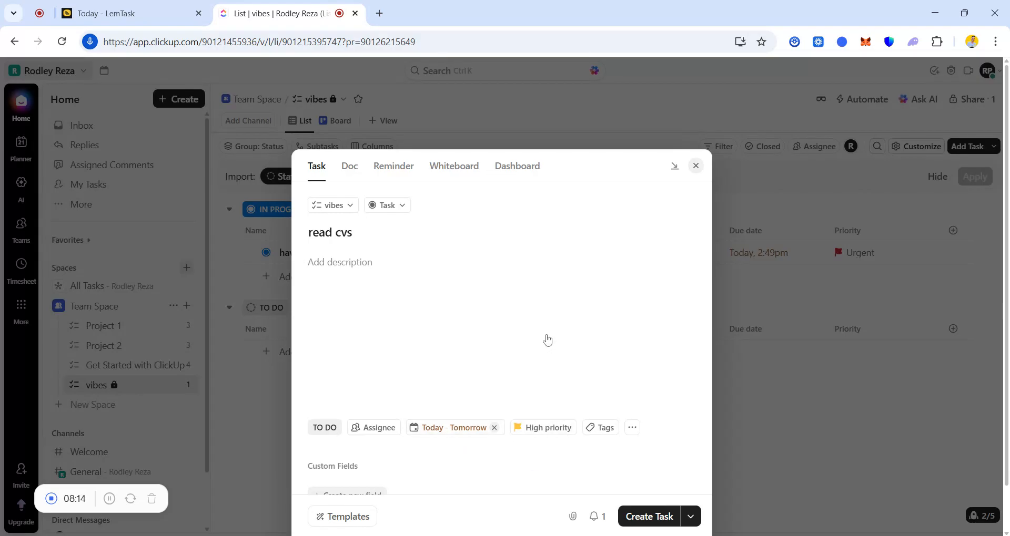
click(650, 517)
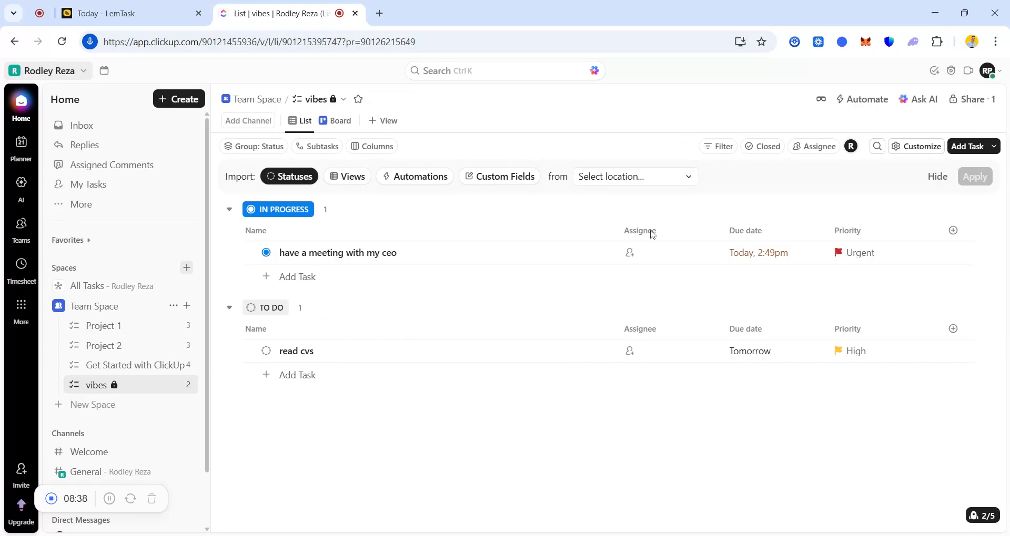
Switch the vibes list to the Board view and open that view's options.
click(345, 123)
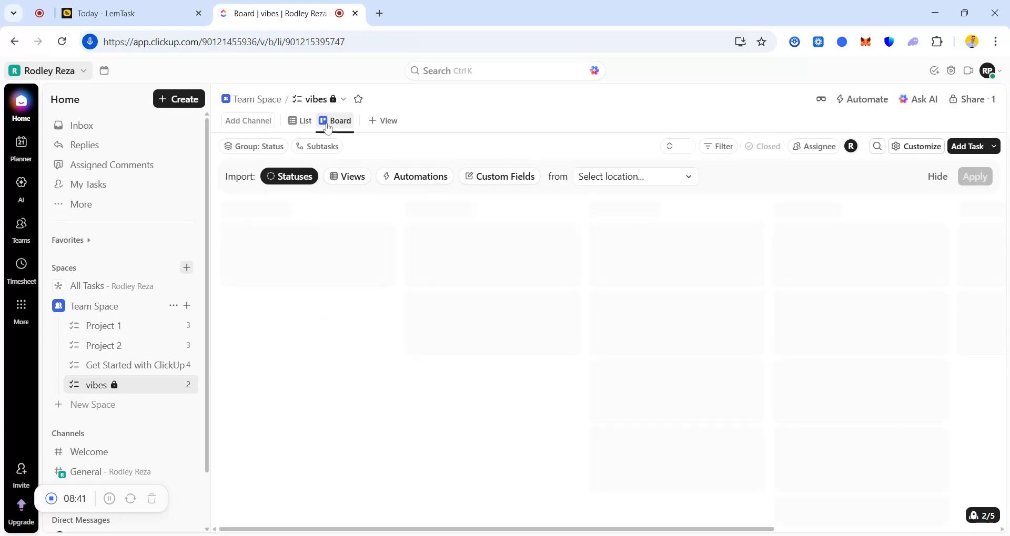
click(347, 123)
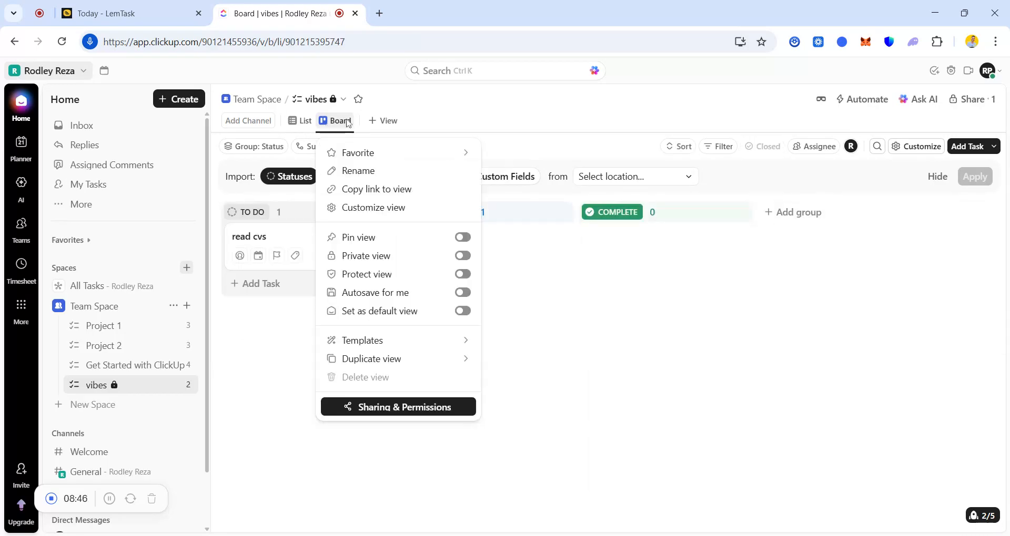
Mark the "have a meeting with my ceo" task complete and move the "read cvs" task to In Progress.
click(725, 304)
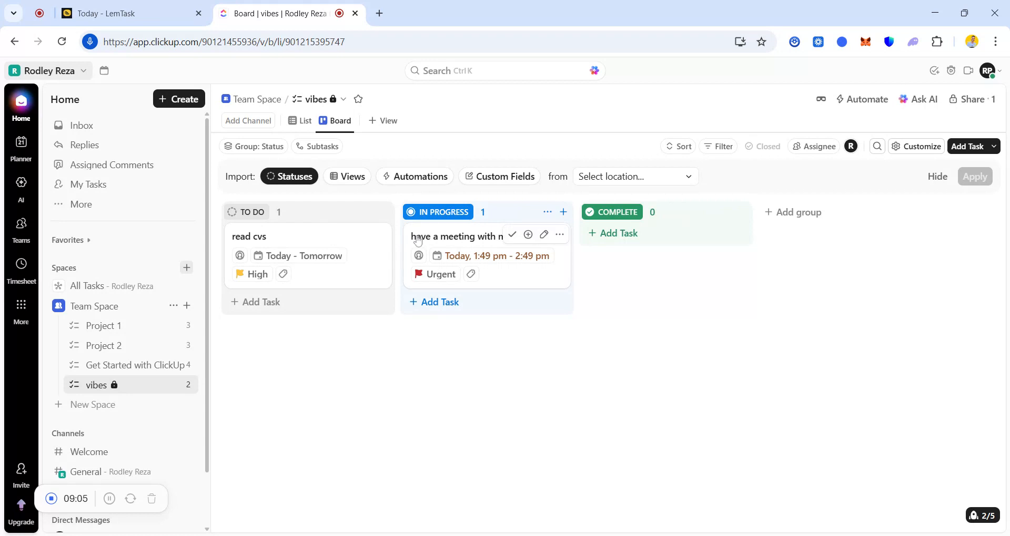
click(512, 235)
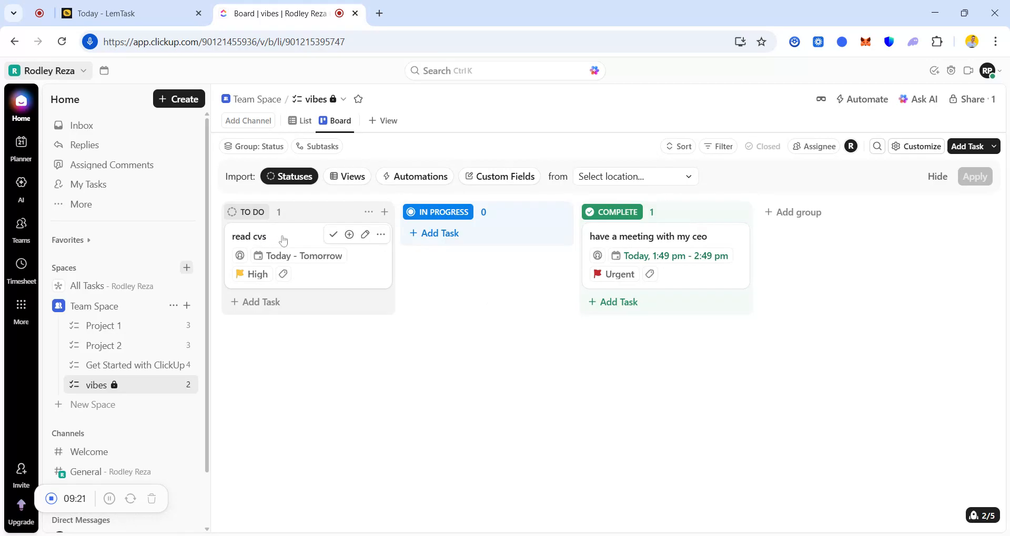
drag(349, 251, 473, 229)
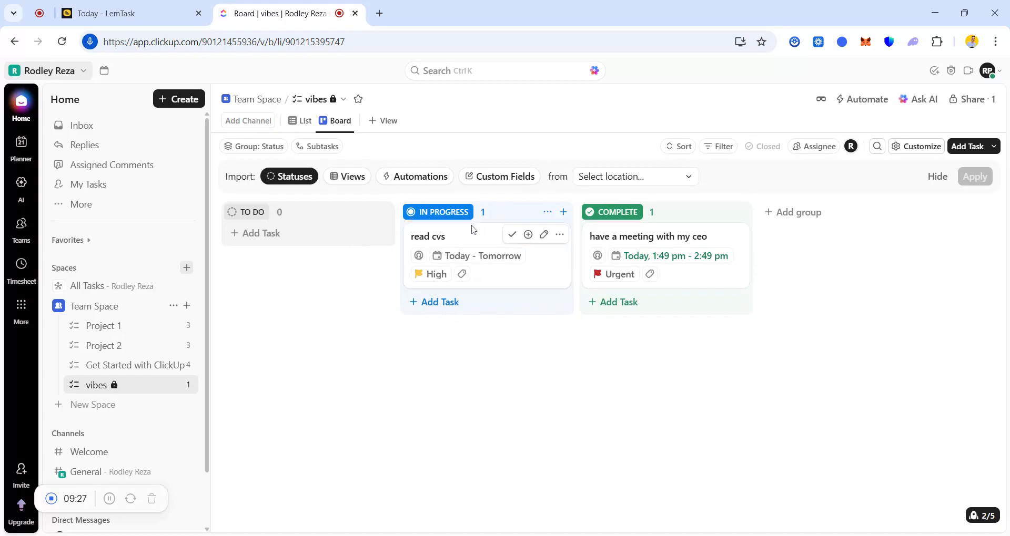
Check the vibes tasks in List view, return to the Board view, and mark the "read cvs" task complete.
click(305, 129)
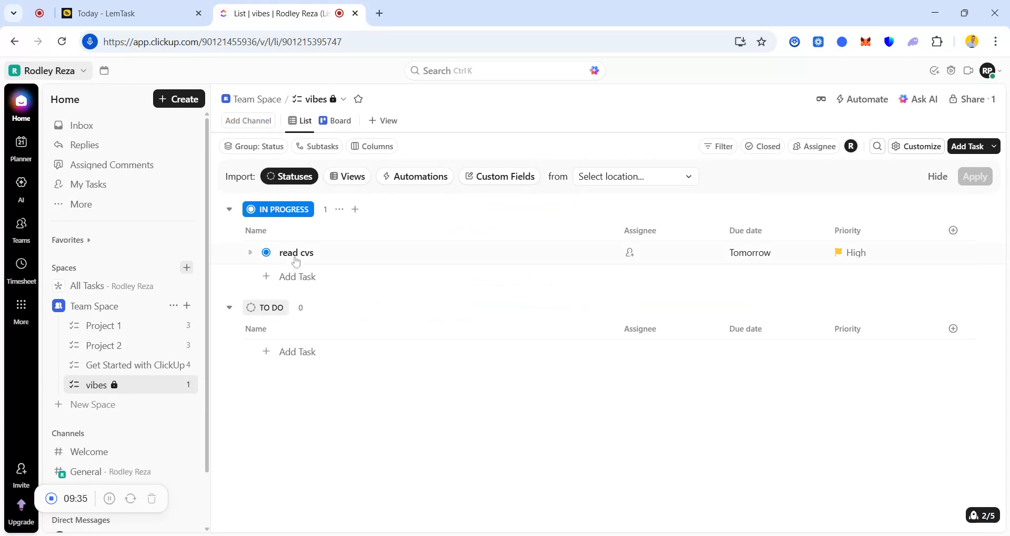
click(340, 126)
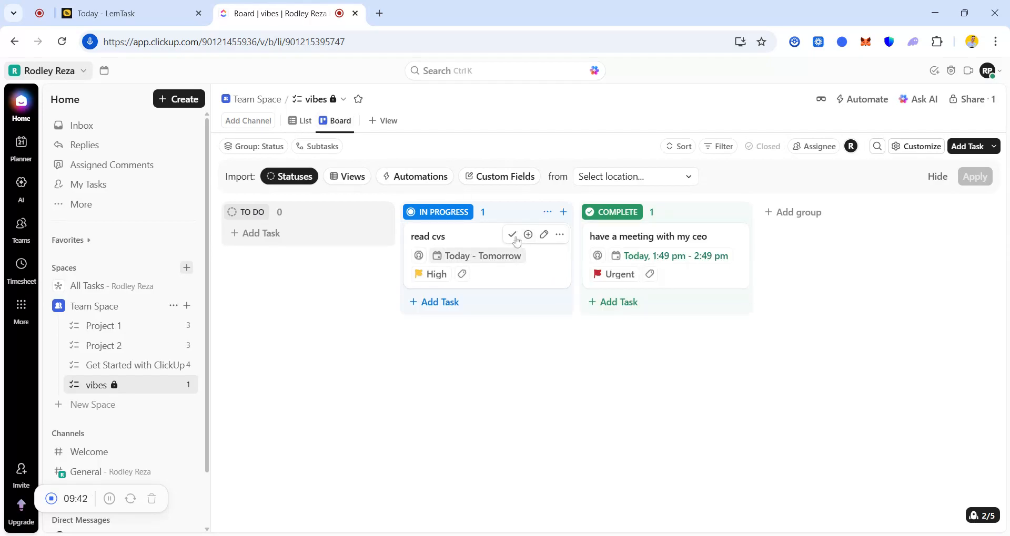
click(512, 235)
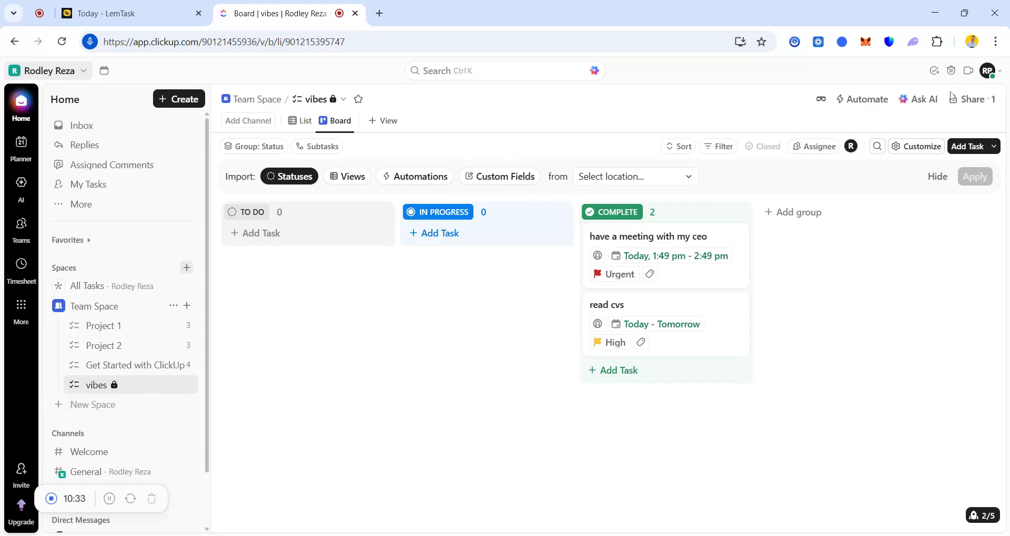
click(911, 107)
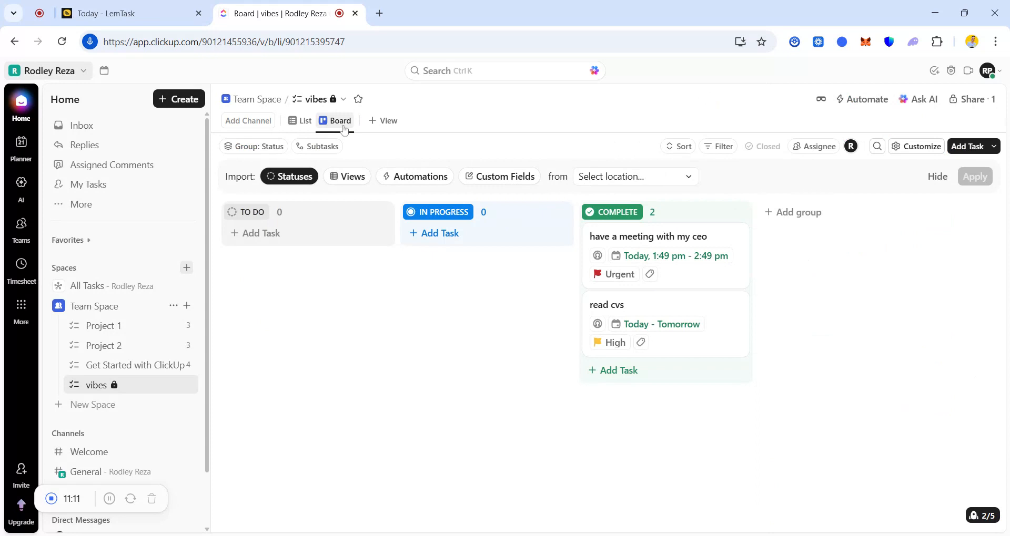
Add a Calendar view to the vibes list, close its customization settings, and show the current week of January 2026.
click(382, 121)
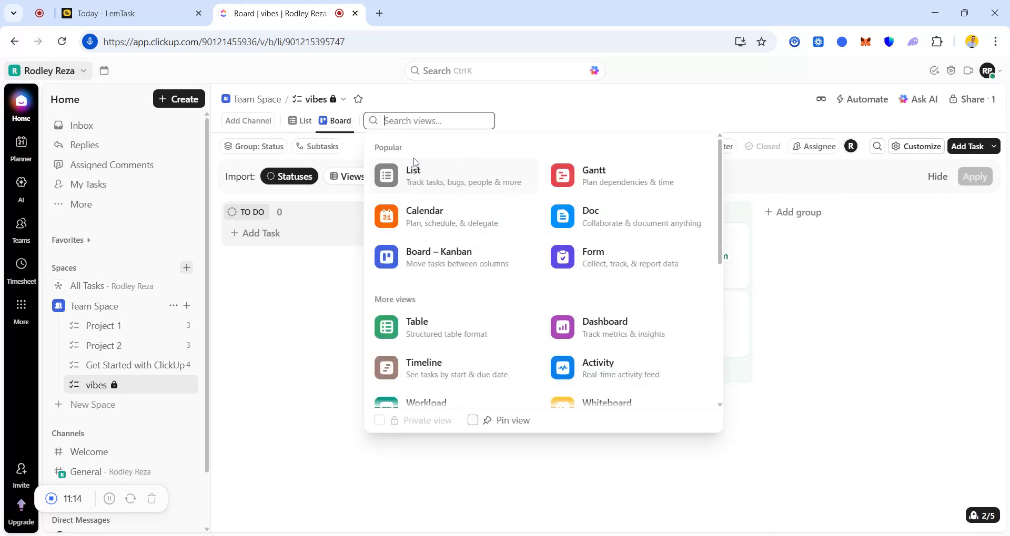
click(440, 219)
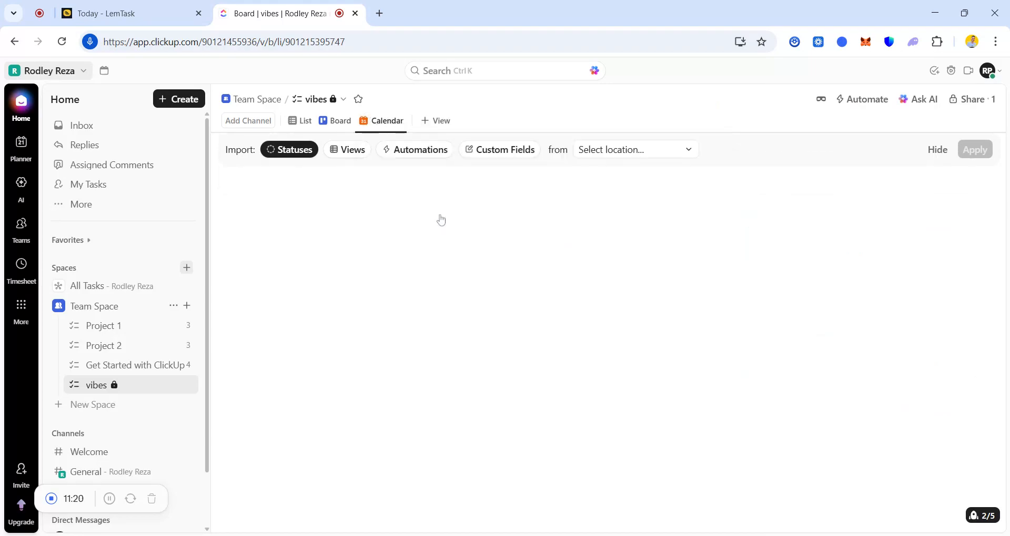
click(380, 125)
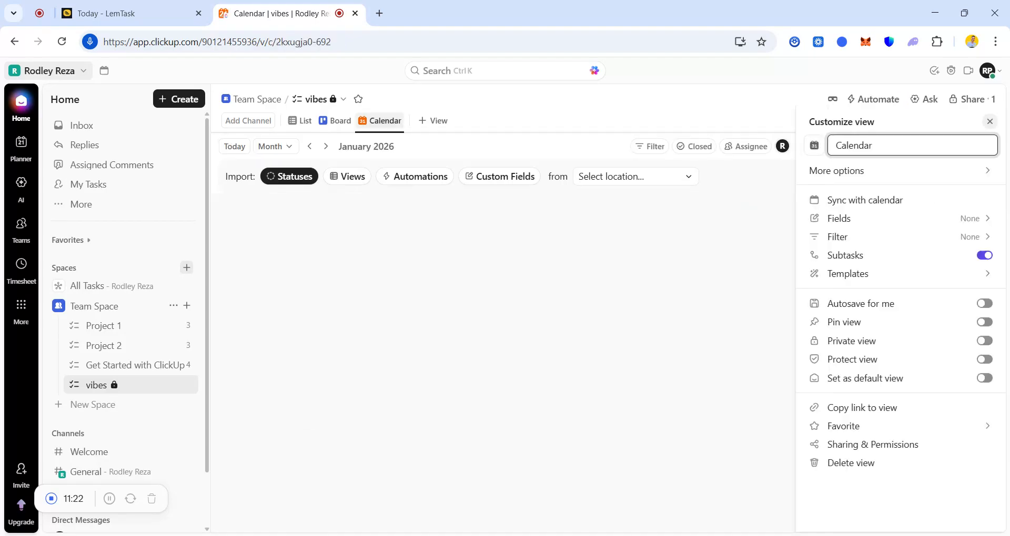
click(585, 153)
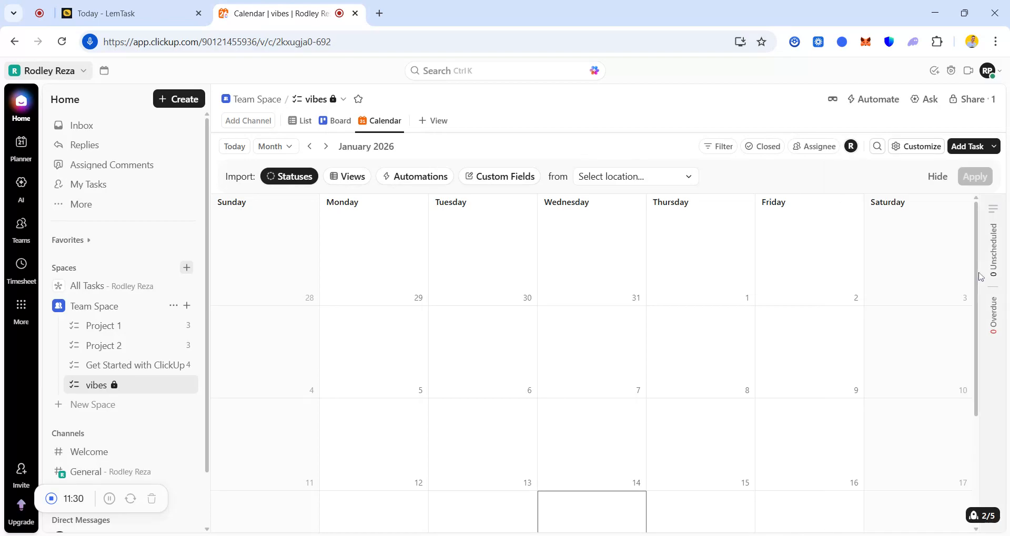
scroll(979, 276, down, 3)
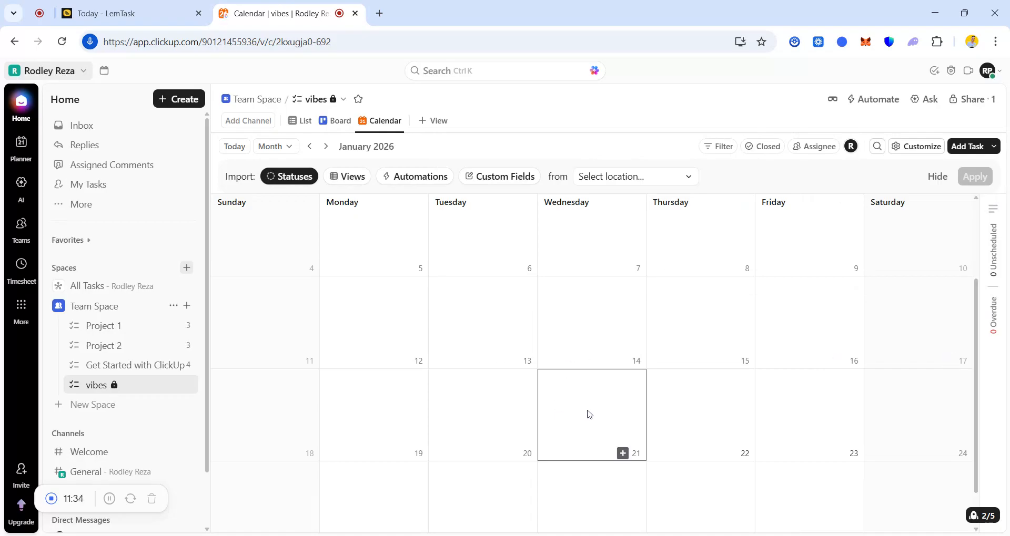
Deselect Statuses from the items to import into the vibes list.
click(290, 180)
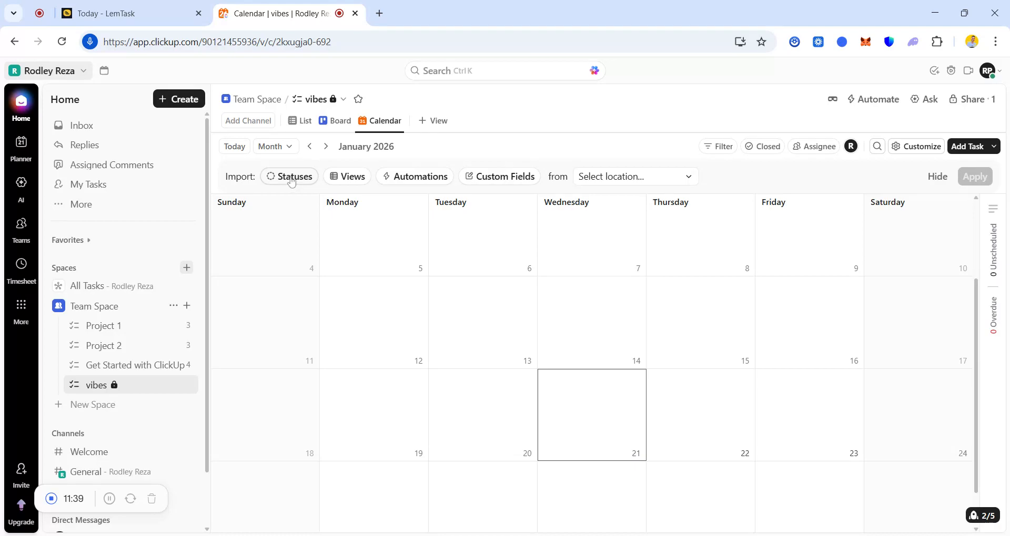
click(272, 181)
click(272, 182)
Start a calendar task named "vibe" on Wednesday, January 21, and set its priority to High.
mouse_move(614, 442)
click(626, 455)
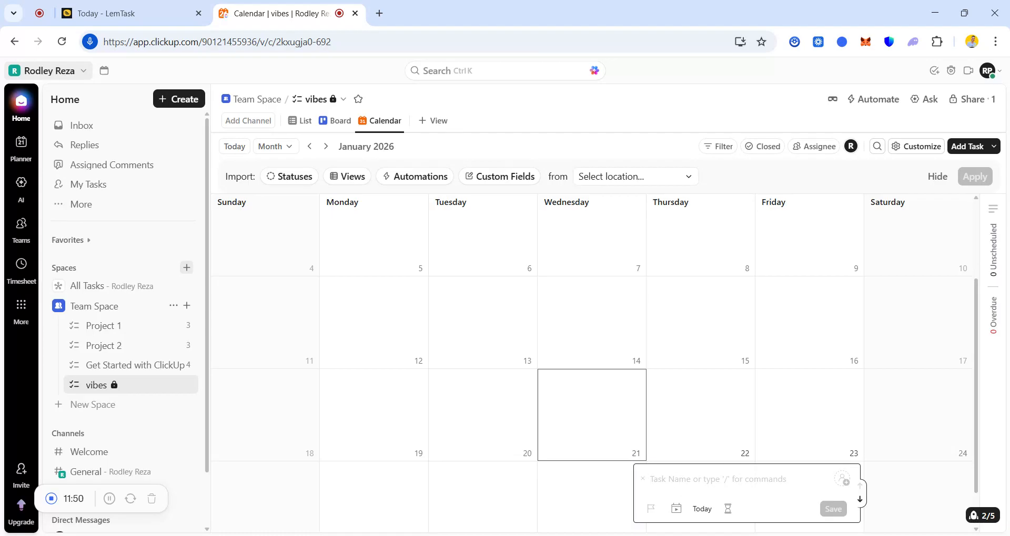
text(vibe)
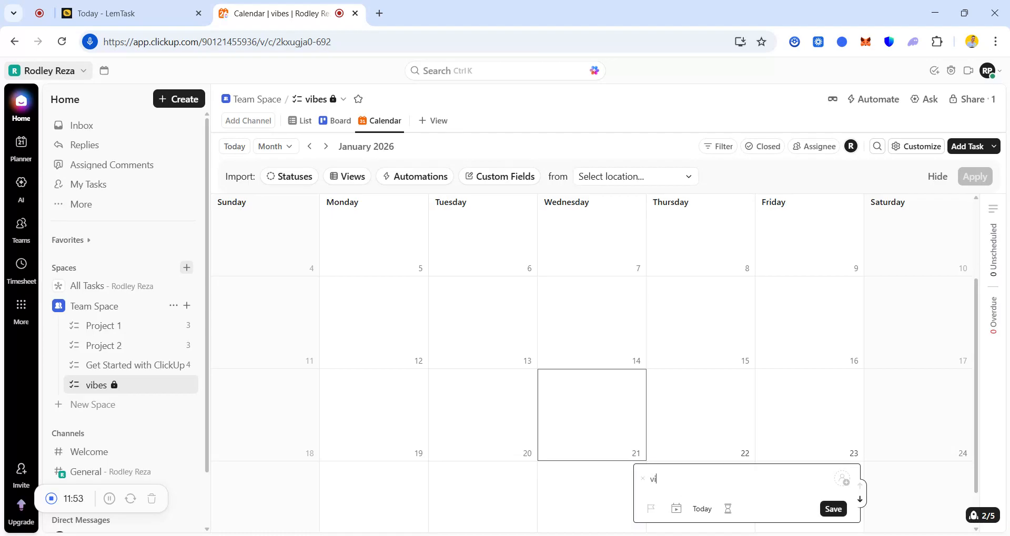
click(650, 508)
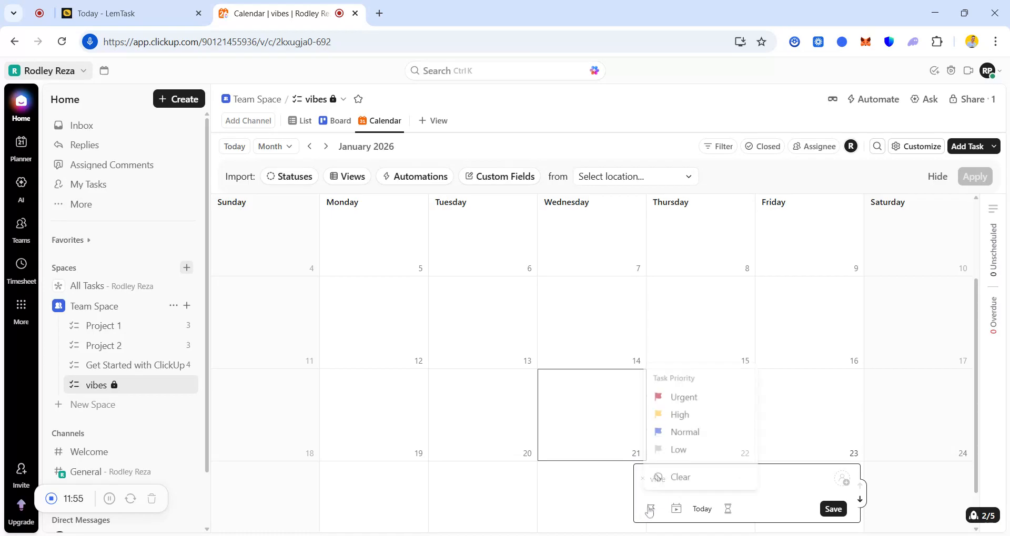
click(686, 416)
Set the "vibe" task's start date to Today and due date to Tomorrow, and save the task.
click(717, 509)
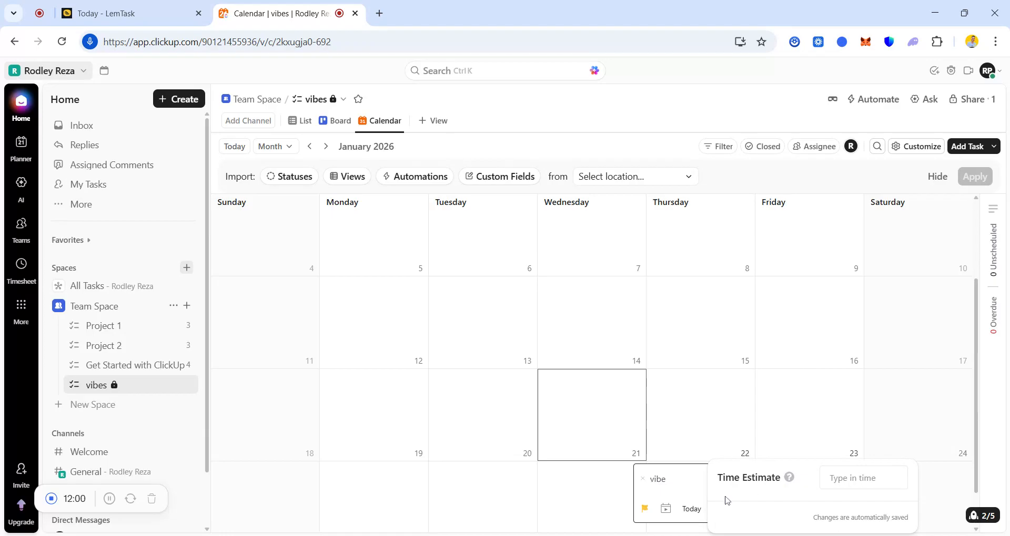
click(667, 516)
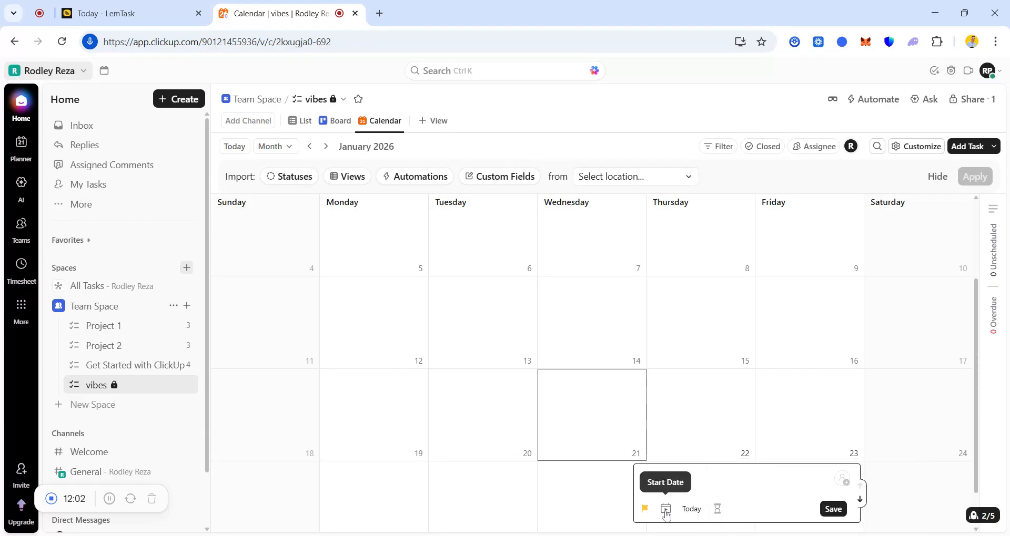
click(665, 510)
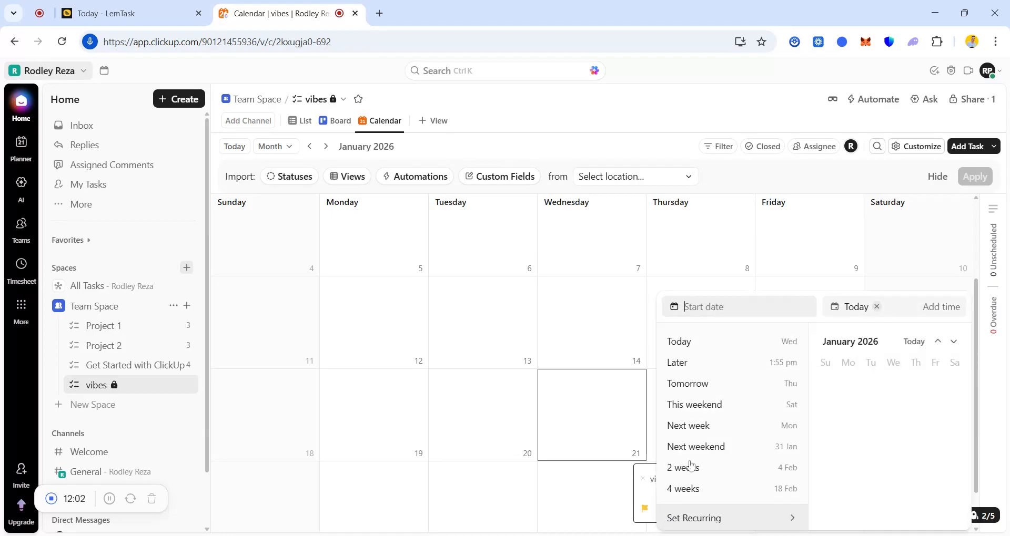
click(699, 356)
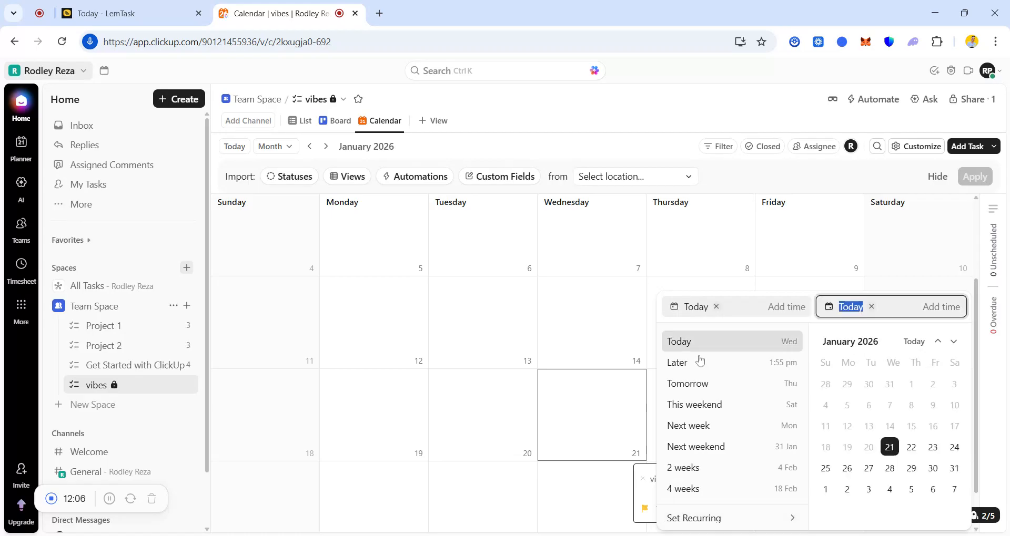
click(699, 384)
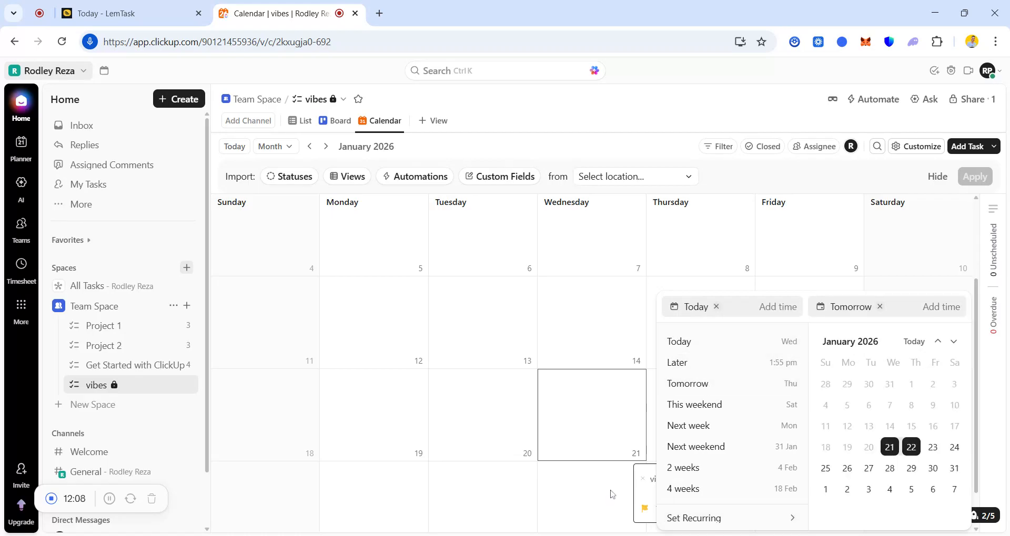
click(611, 494)
click(836, 513)
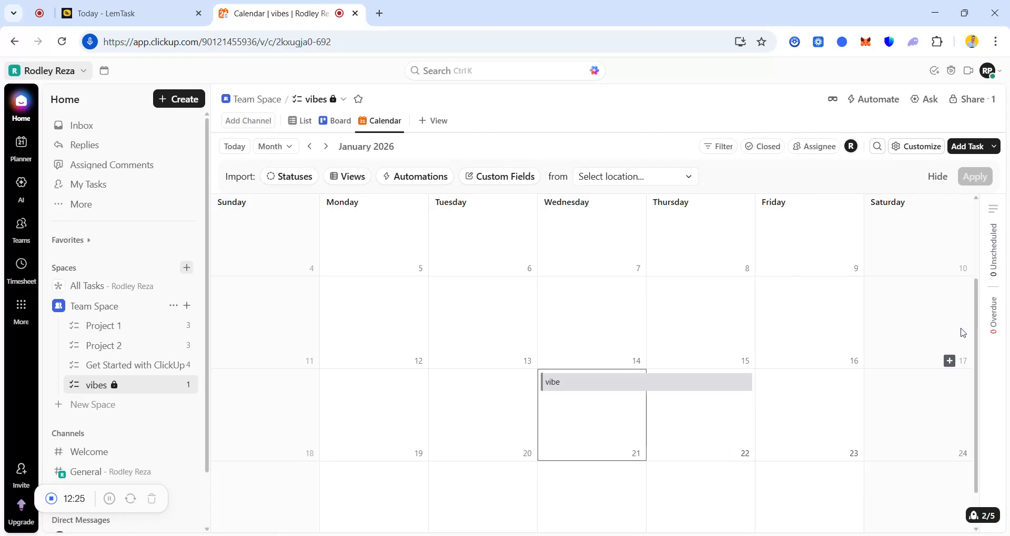
scroll(975, 310, up, 1)
drag(975, 310, 957, 345)
scroll(957, 347, down, 2)
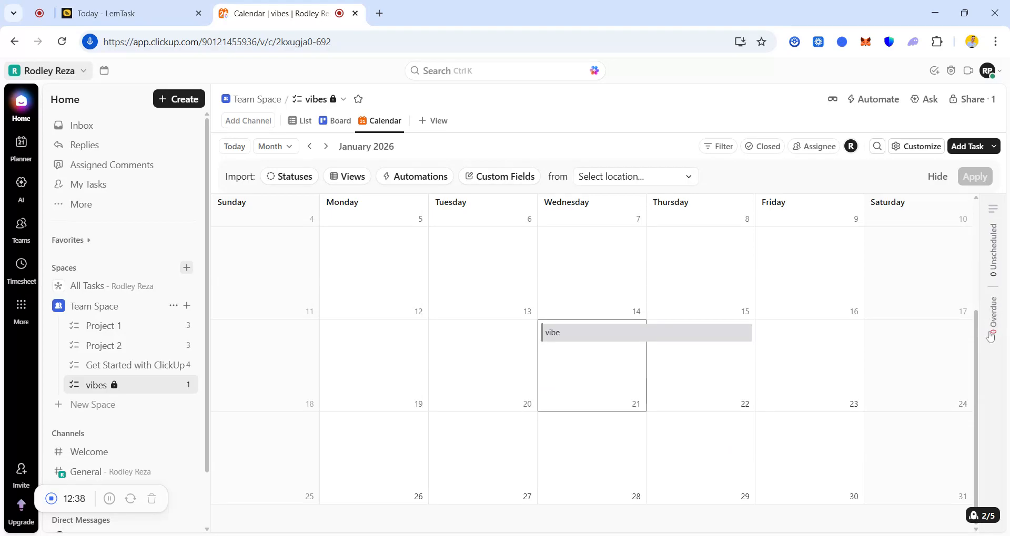
click(111, 501)
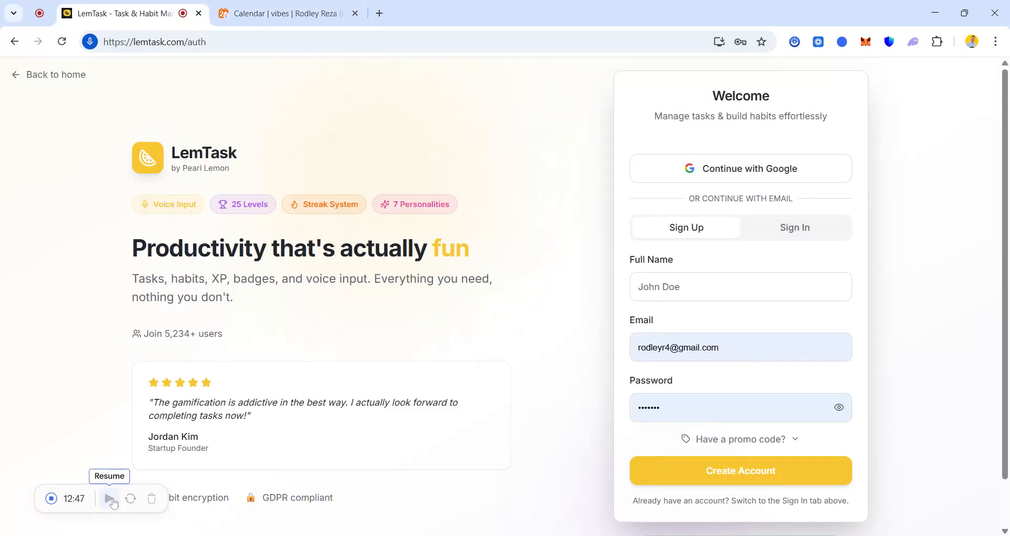
click(112, 503)
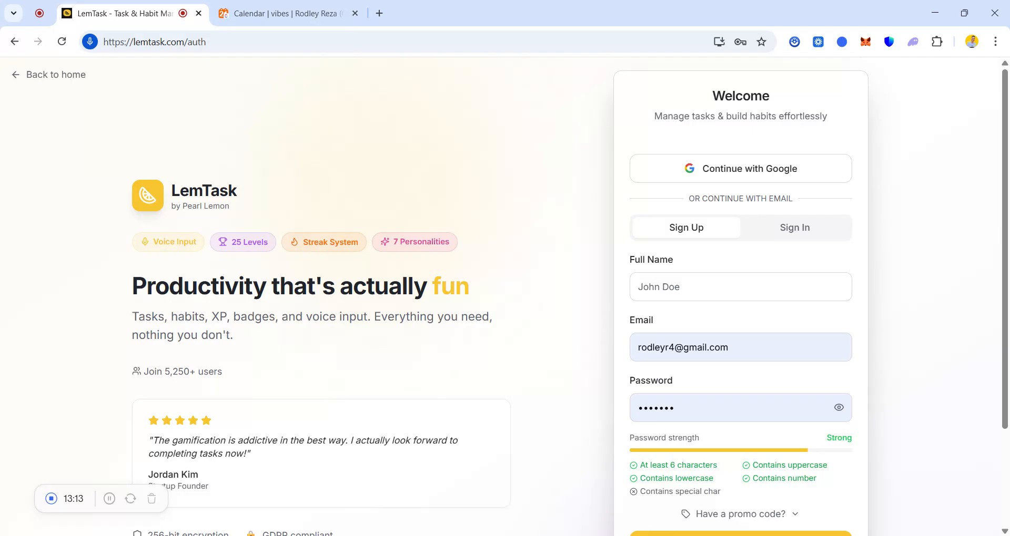
Look over the LemTask sign-up form, including its password requirements, and expand the promo code entry.
scroll(999, 304, down, 1)
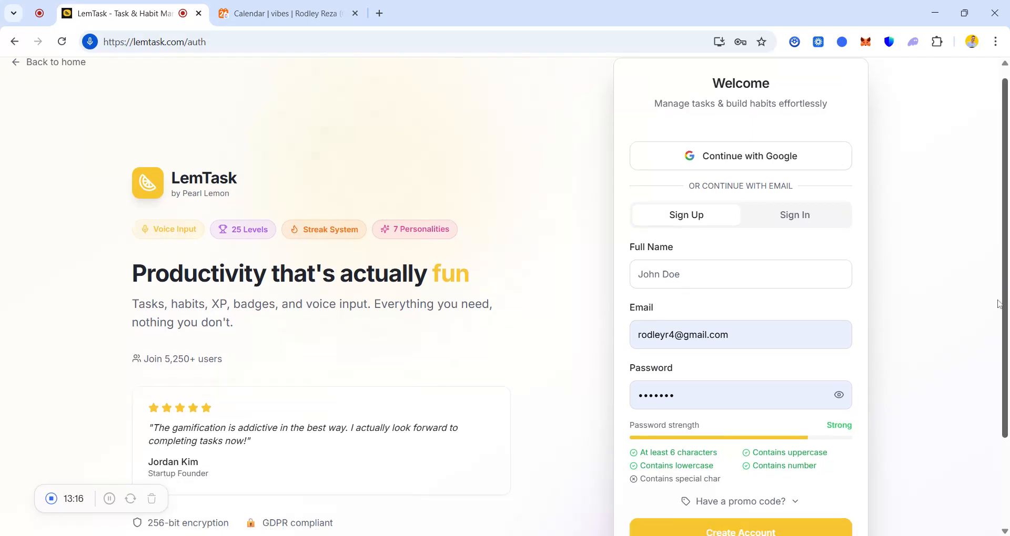
scroll(999, 304, down, 3)
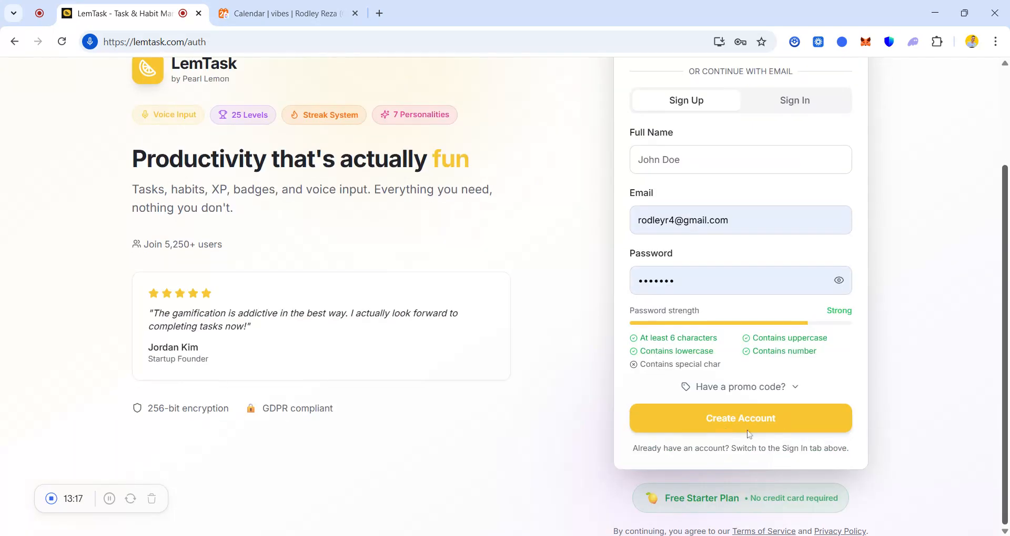
click(788, 390)
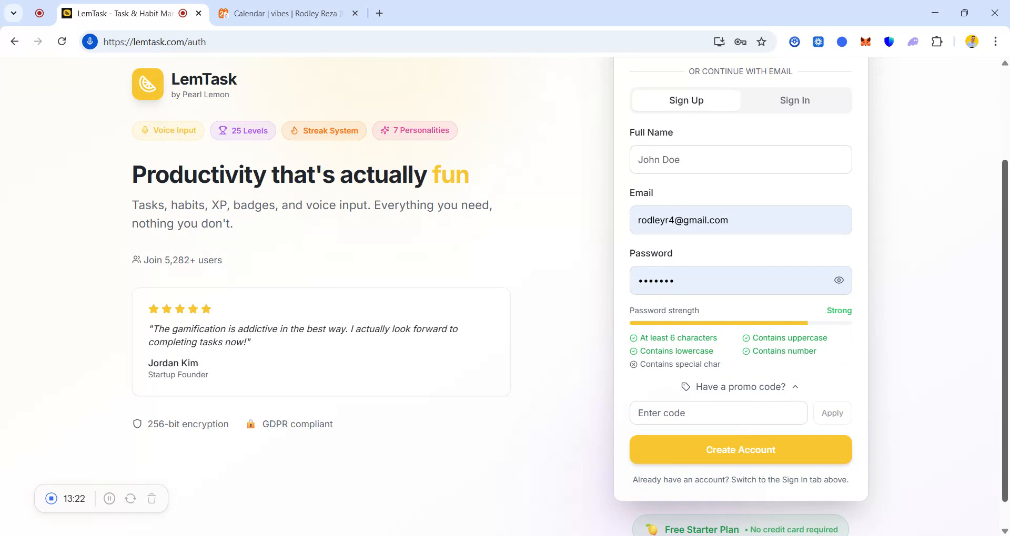
scroll(1005, 242, up, 3)
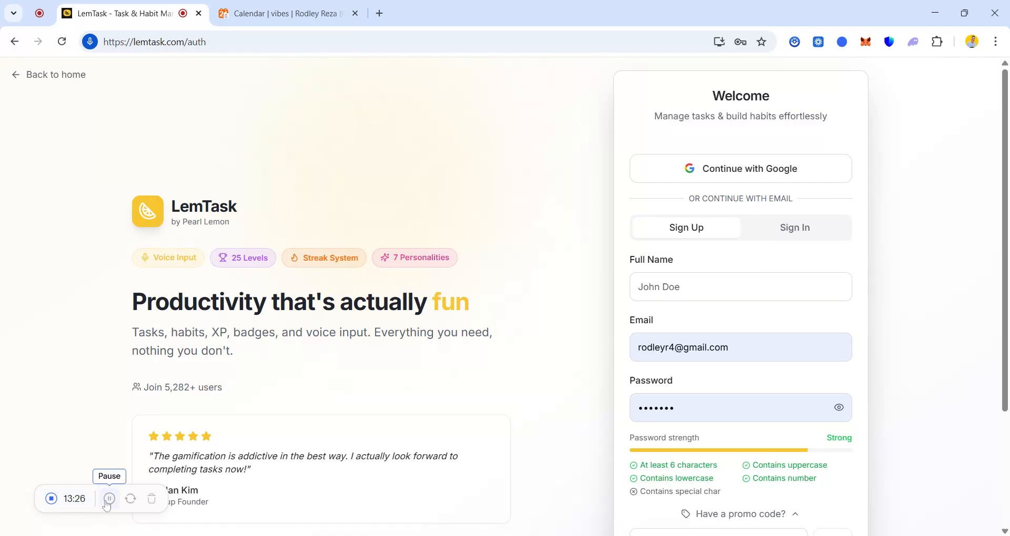
Review the LemTask dashboard's task sections and its productivity, momentum, completion trend, weekly summary and heatmap widgets.
click(108, 499)
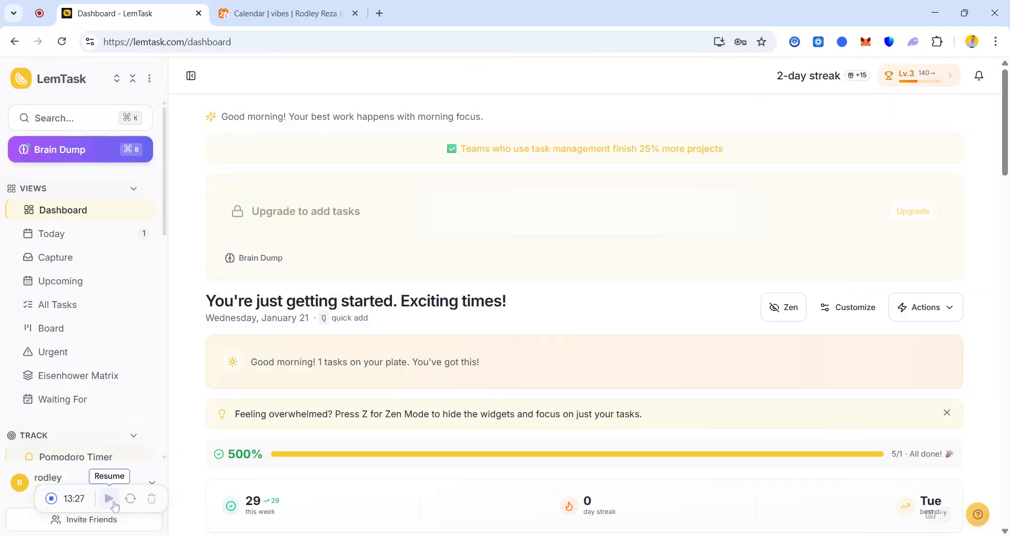
click(108, 499)
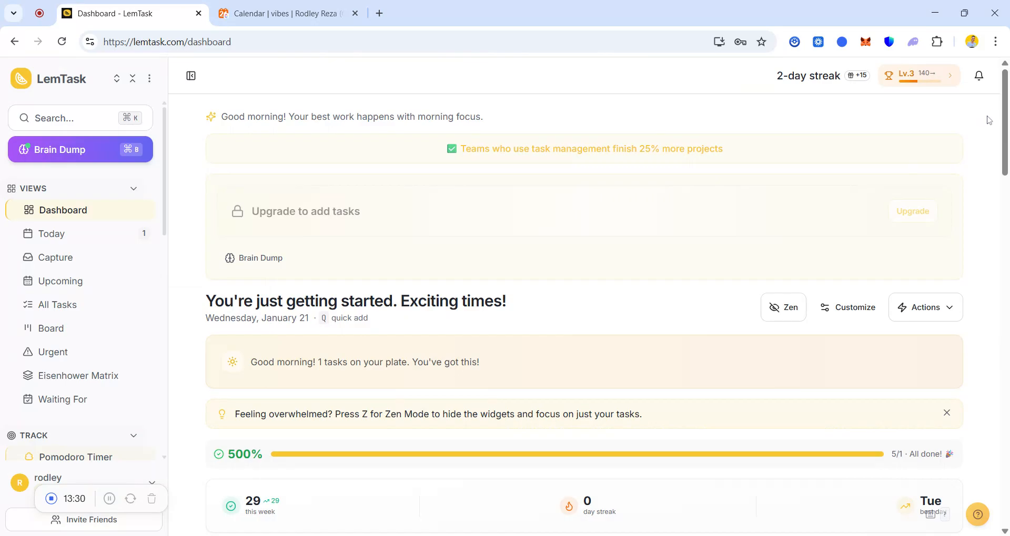
drag(1005, 125, 1000, 234)
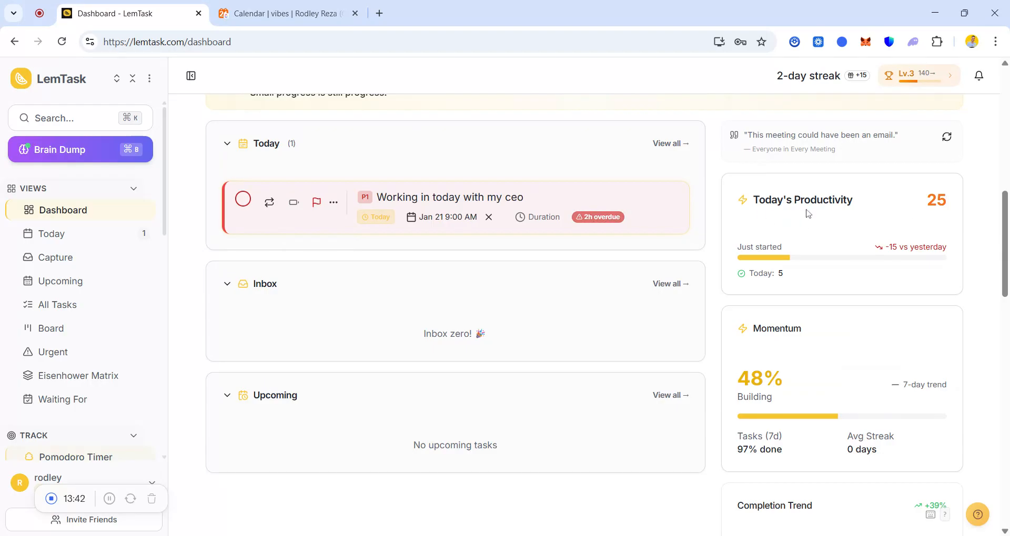
drag(1001, 230, 1004, 301)
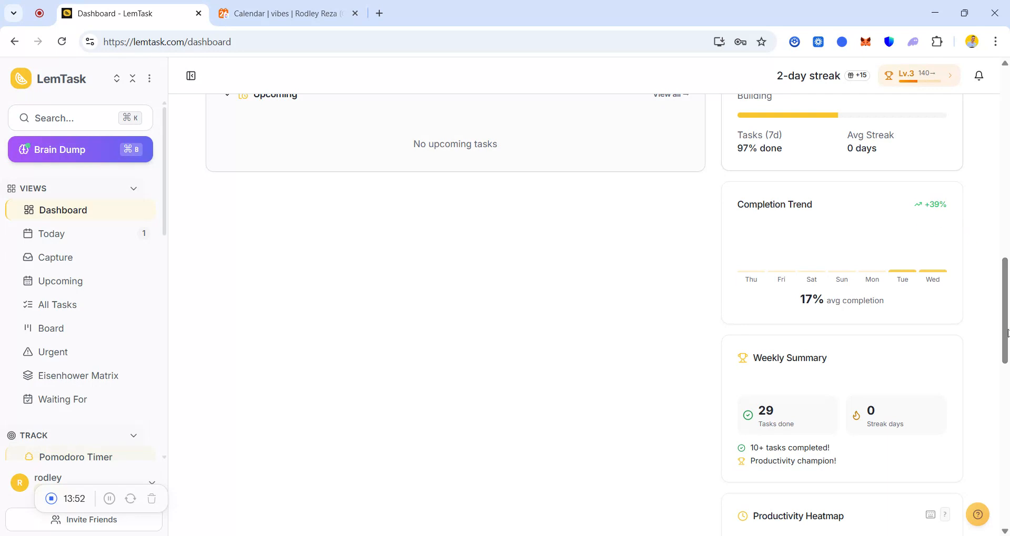
scroll(1002, 336, down, 2)
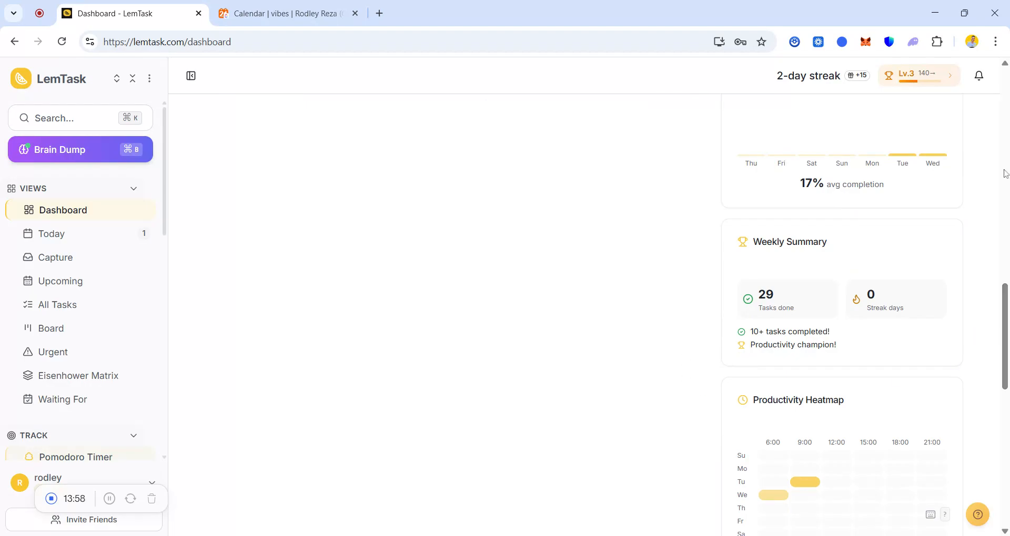
scroll(1001, 336, up, 10)
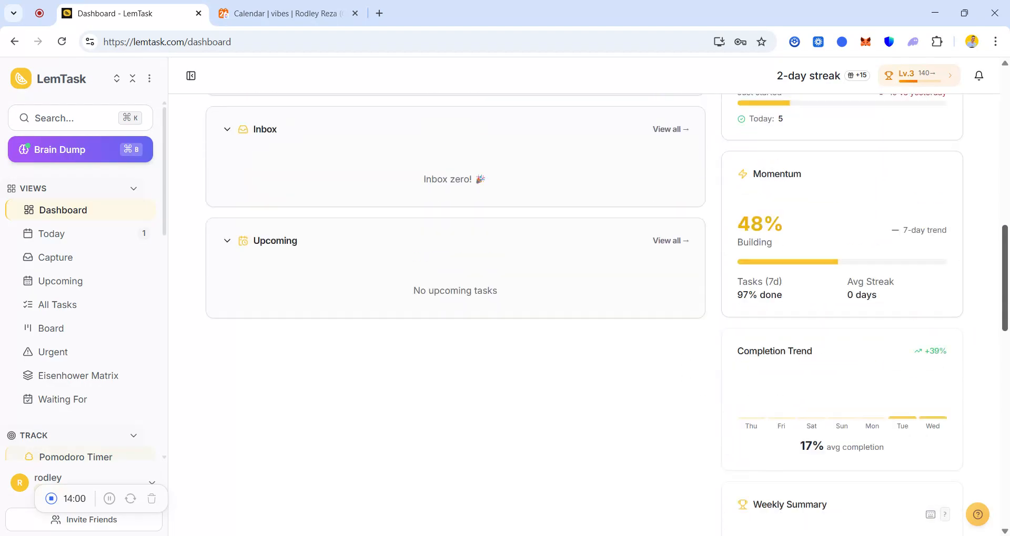
Open LemTask's Brain Dump and look through its Quick, Import, Text, CSV and Audio capture options.
scroll(605, 326, up, 5)
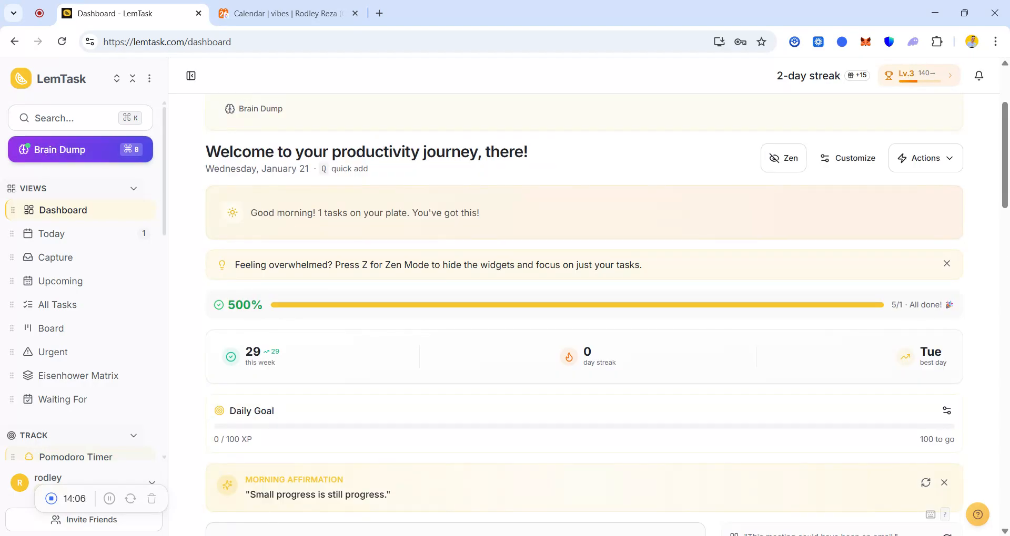
click(47, 157)
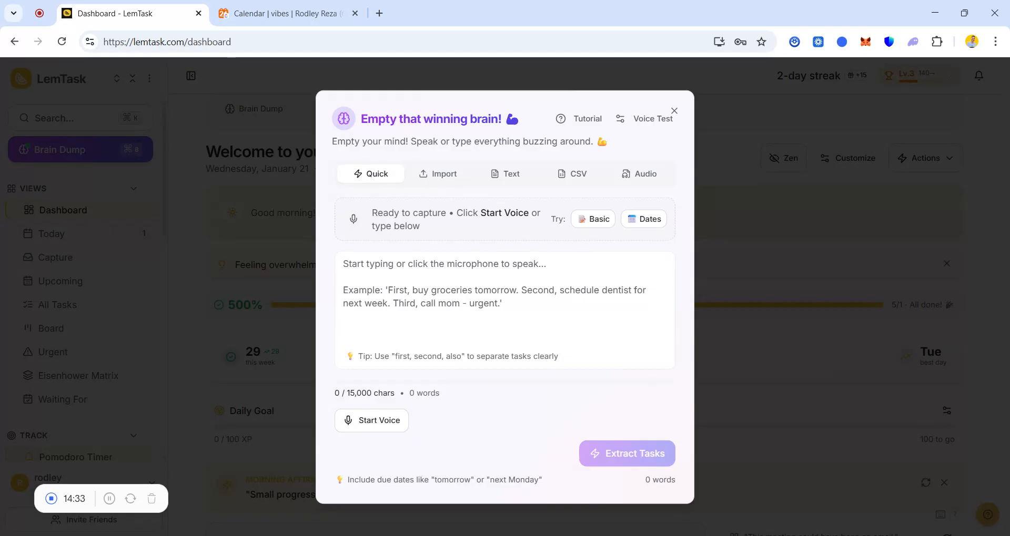
click(440, 174)
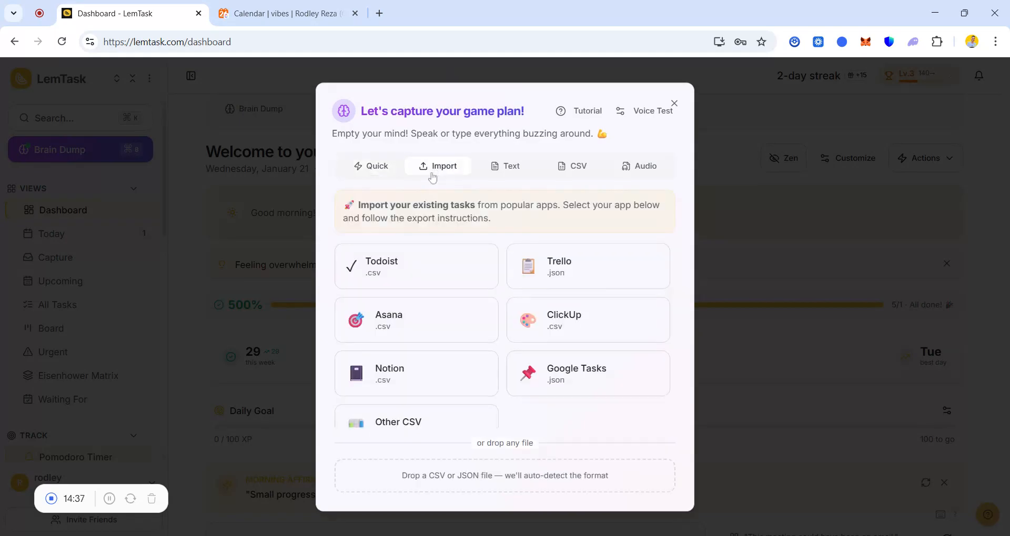
click(513, 177)
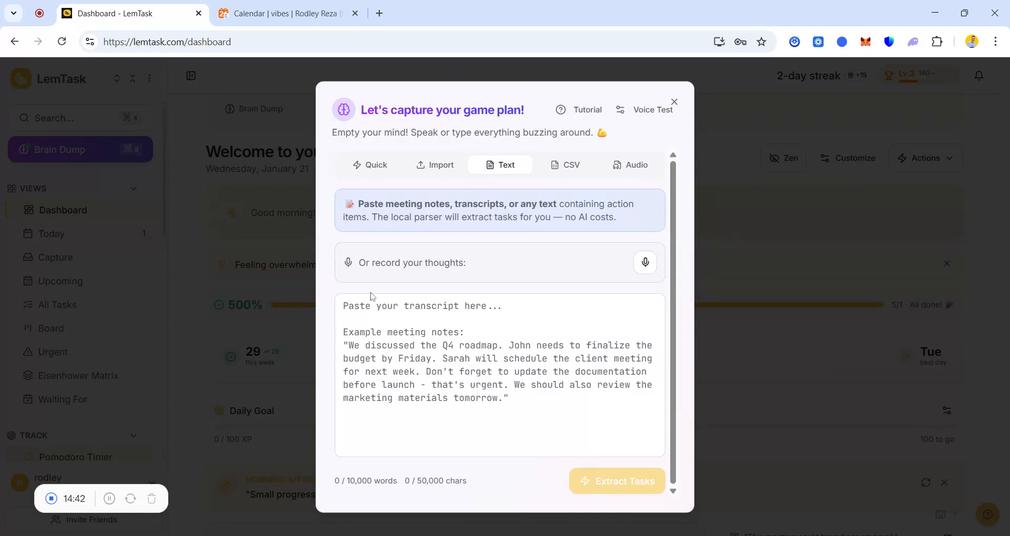
click(554, 166)
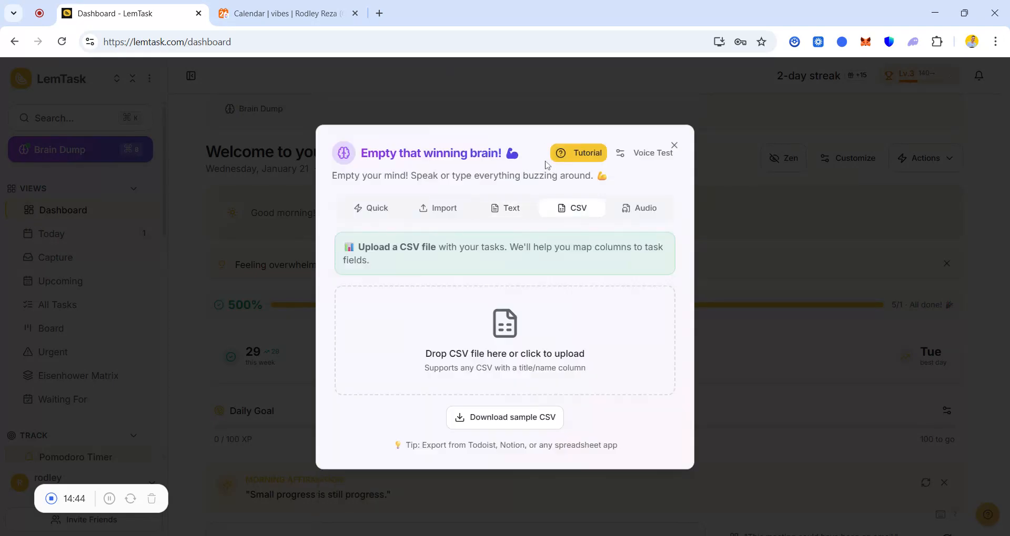
click(631, 211)
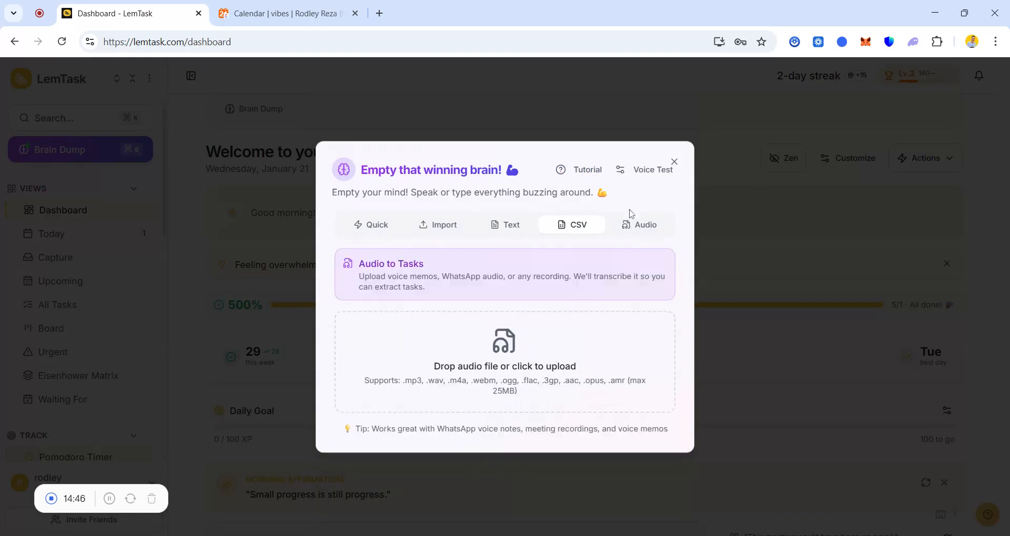
Dictate "tell vibes today we're having a meeting" as a Quick brain dump and extract a task from it.
click(381, 234)
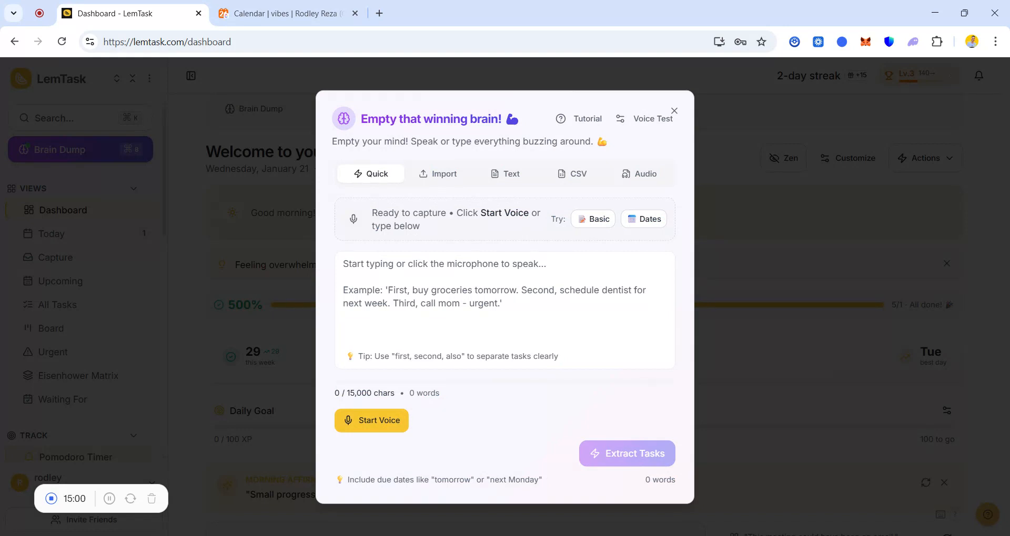
click(389, 423)
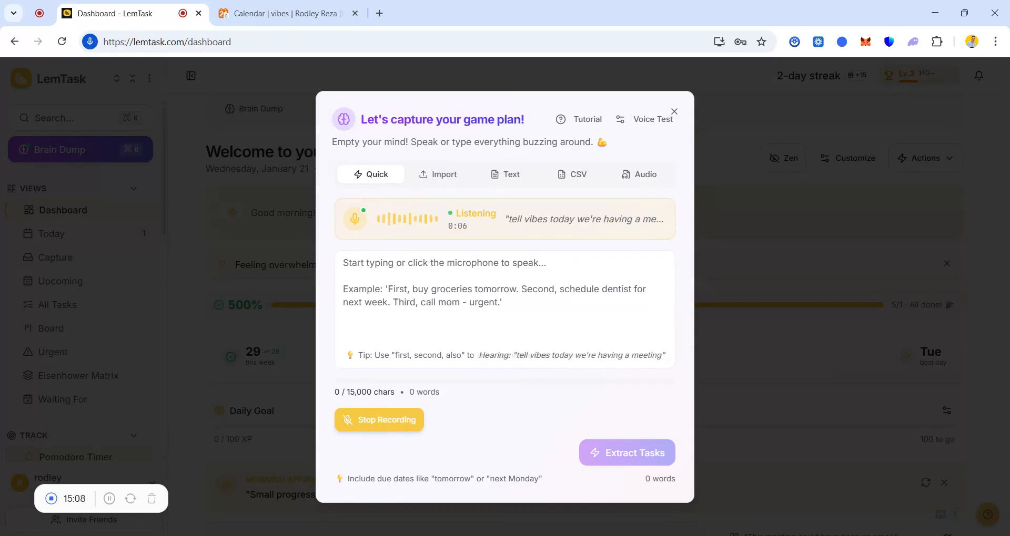
click(388, 424)
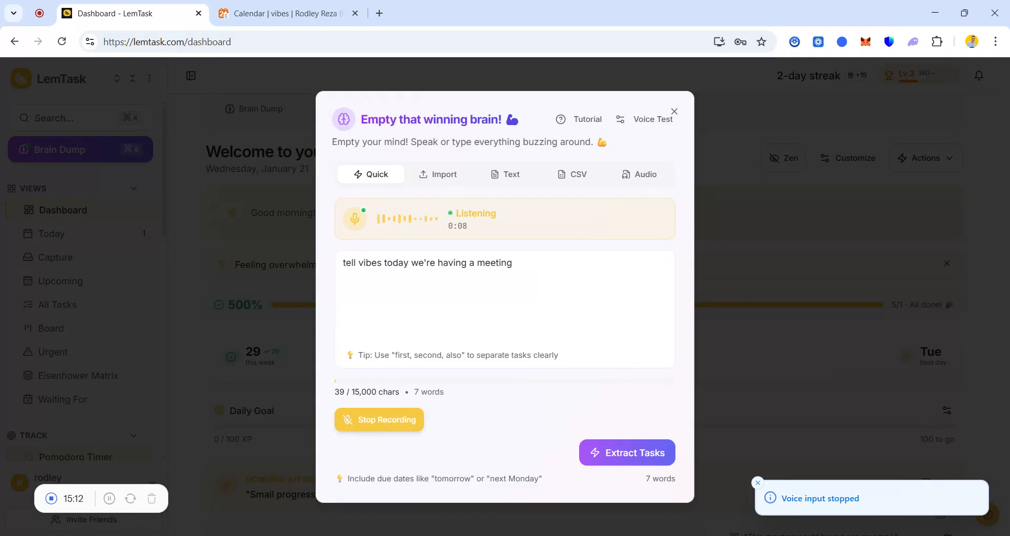
click(388, 424)
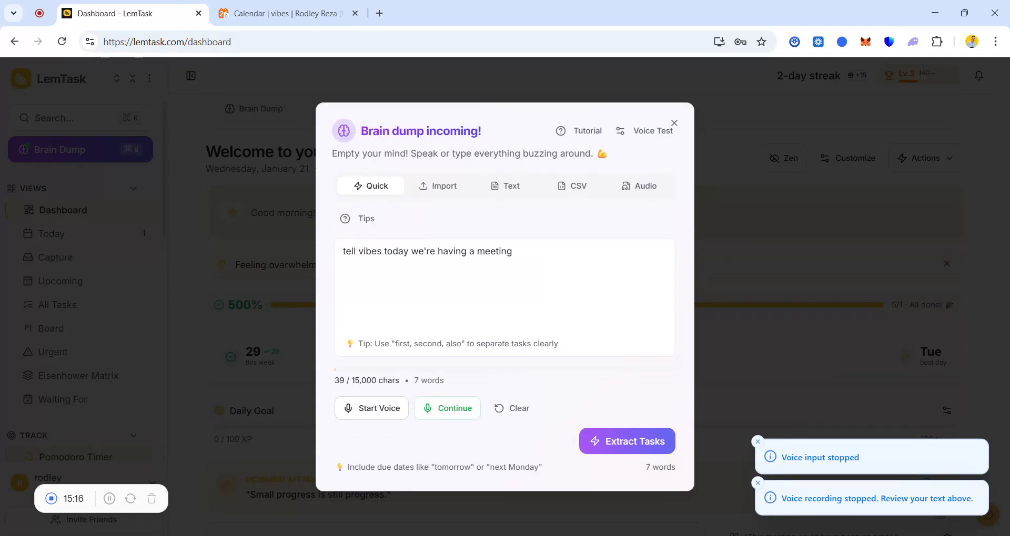
click(606, 448)
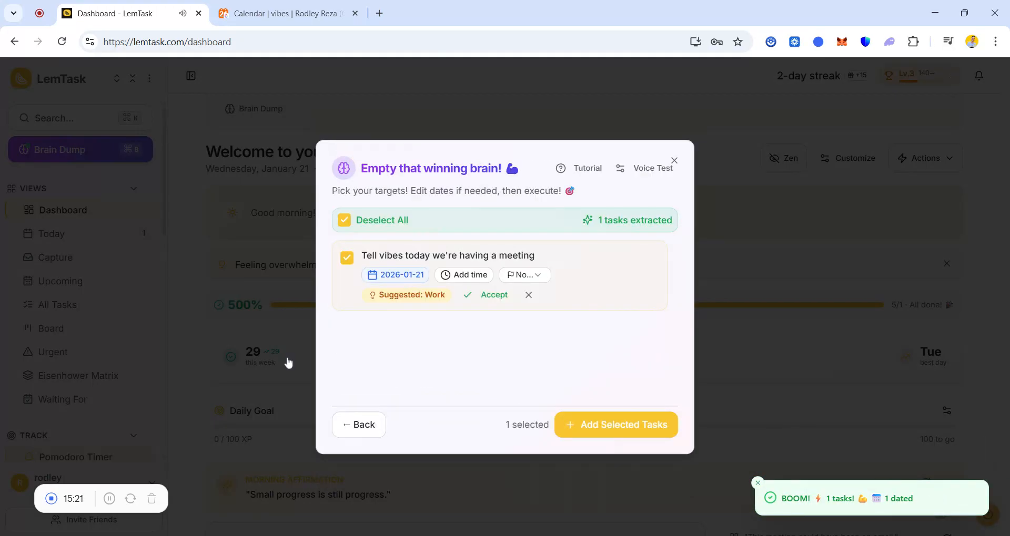
click(109, 499)
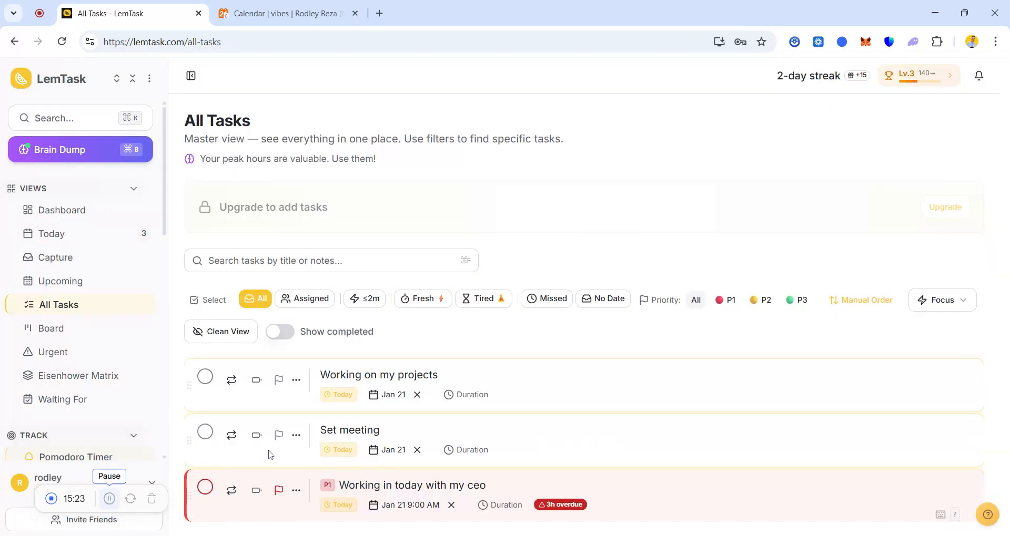
Reopen Brain Dump from All Tasks and review its app import list and audio upload option.
click(91, 152)
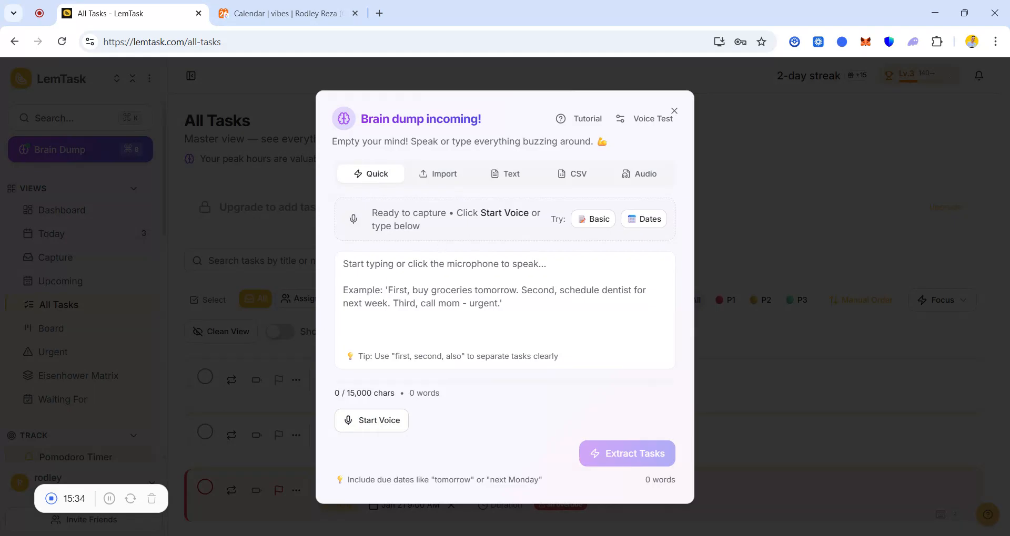
click(431, 179)
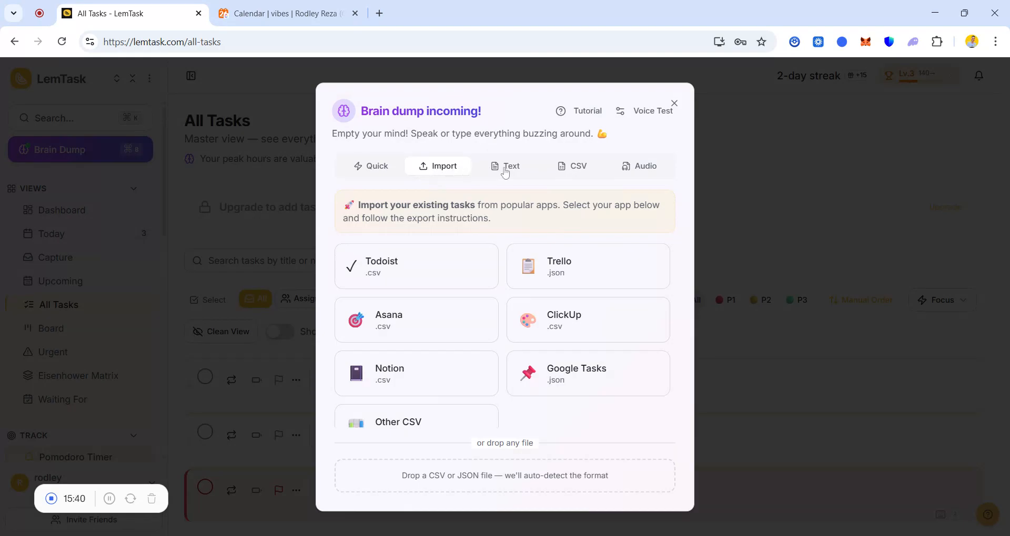
click(638, 167)
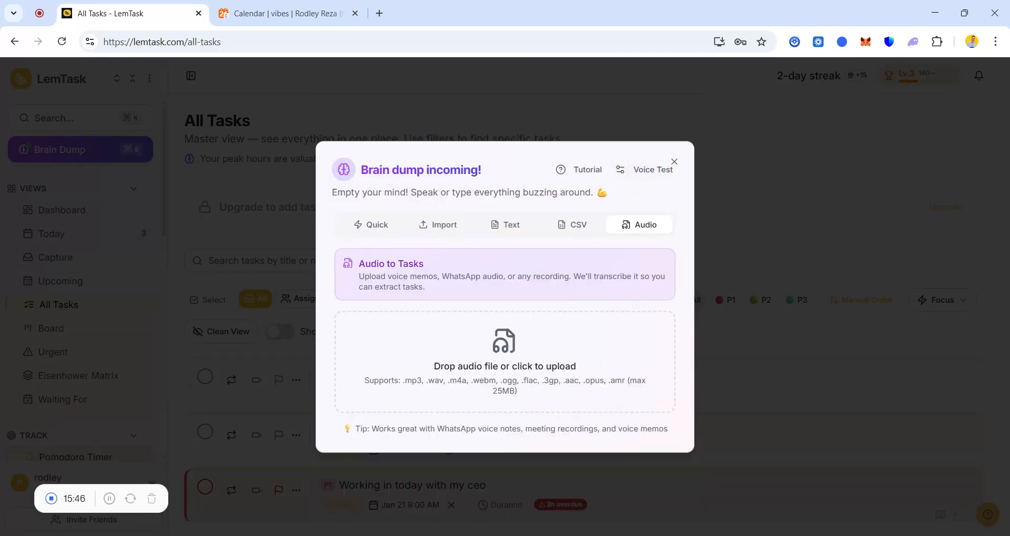
click(372, 228)
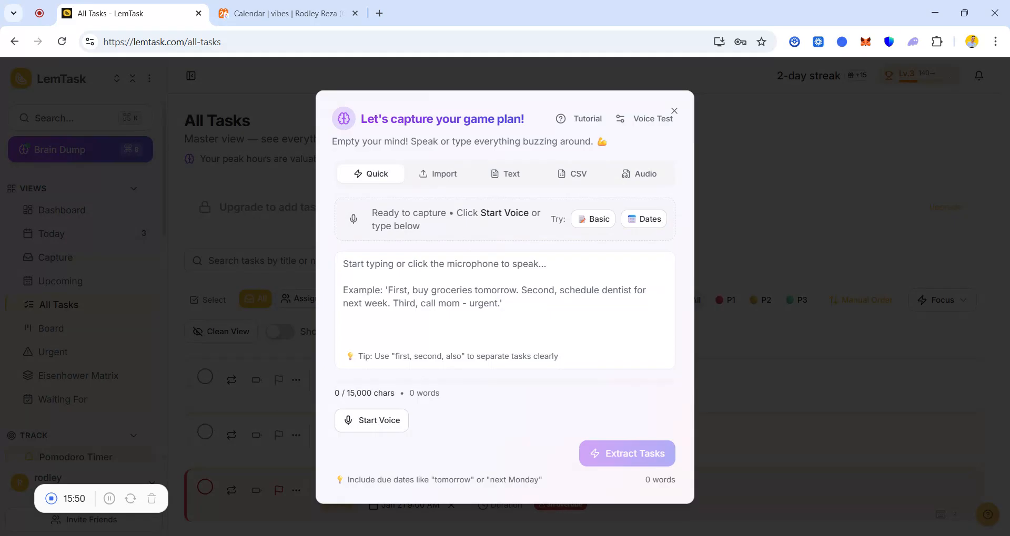
Dictate "just pray to start voice meeting today with by CEO", extract the task, and add it with the suggested Work category.
click(389, 427)
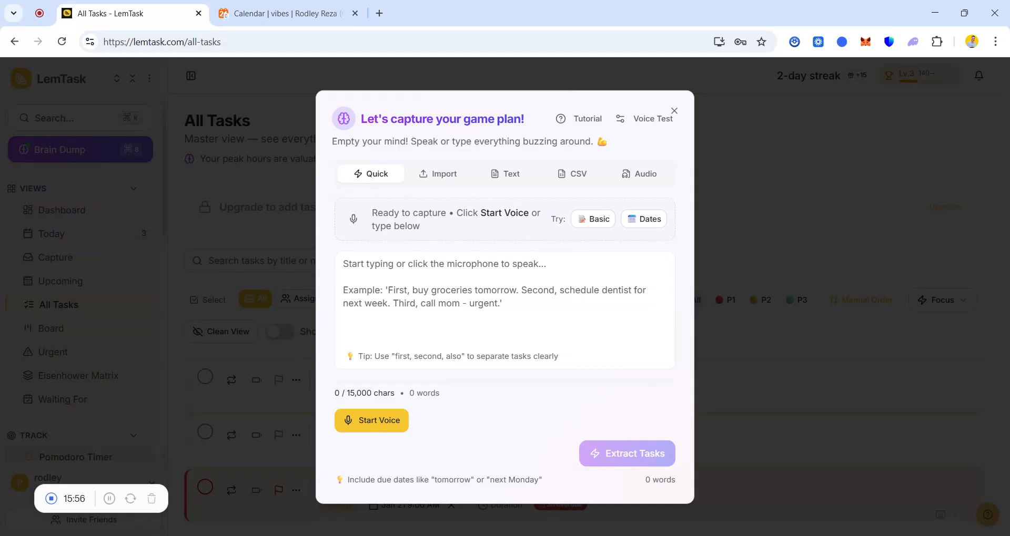
click(389, 427)
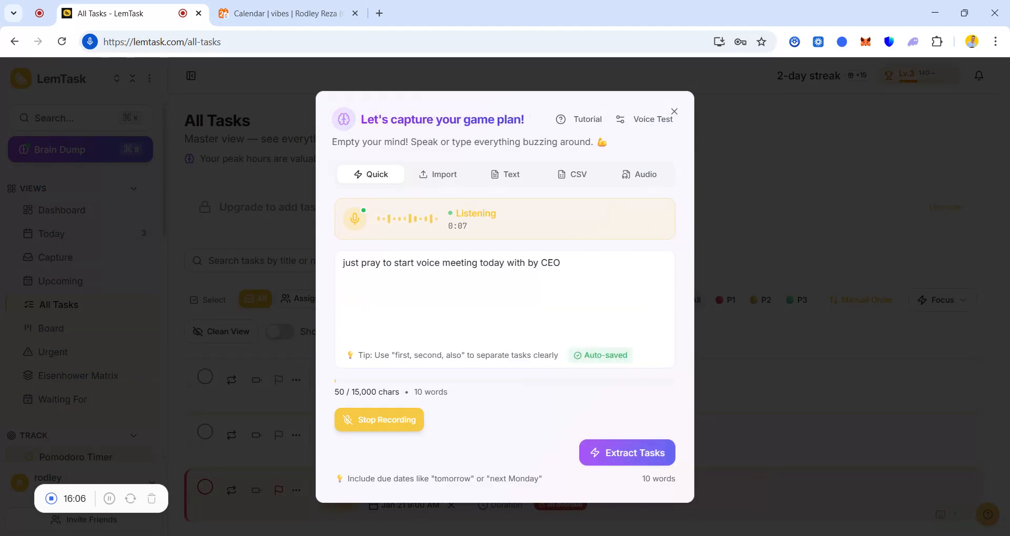
click(388, 424)
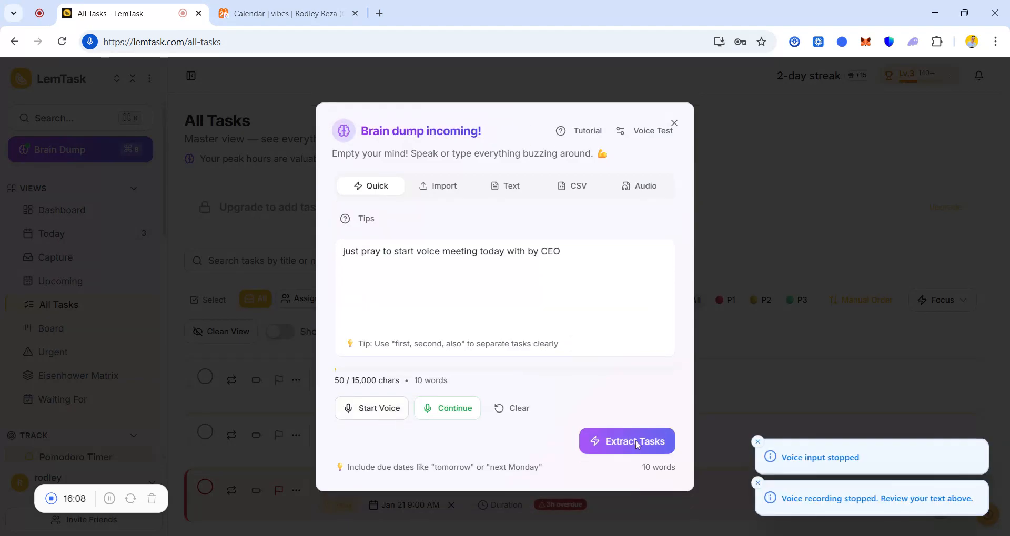
click(660, 444)
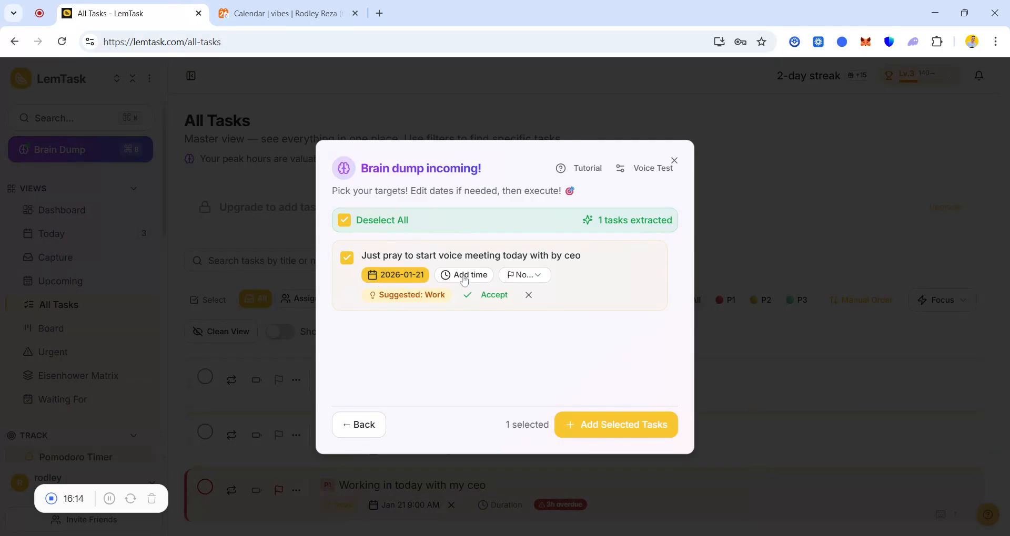
click(491, 296)
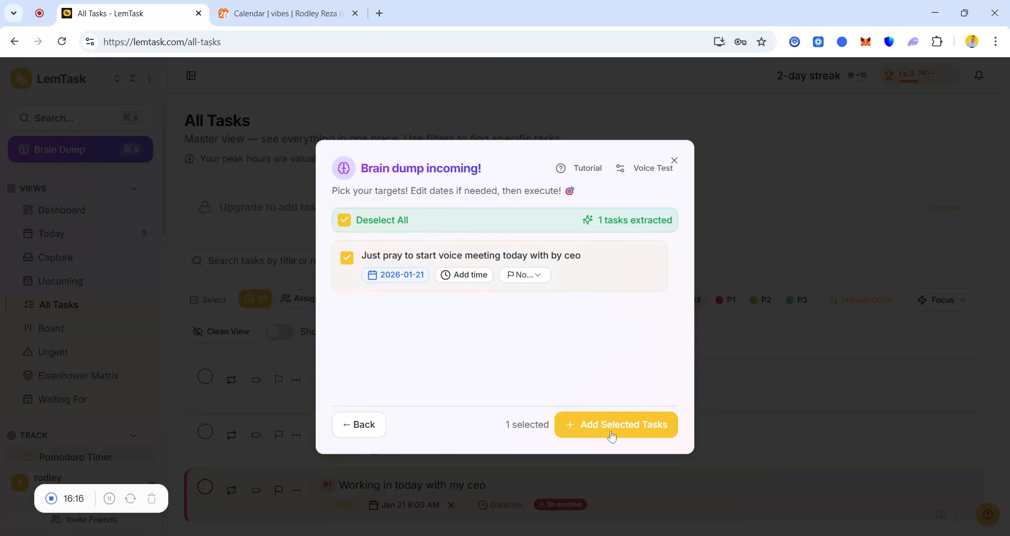
click(612, 430)
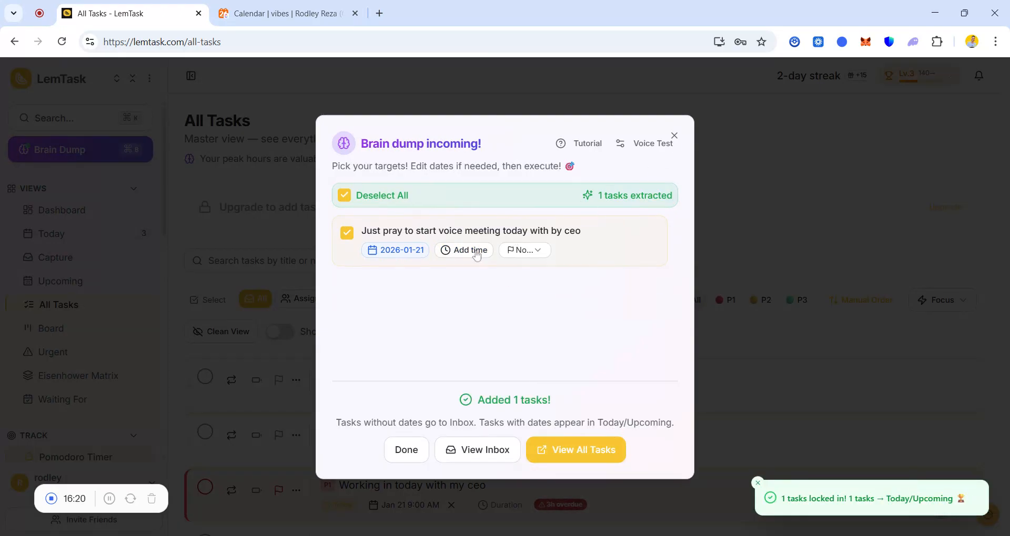
Try to set the added voice meeting task's time to 12:00 and its priority to Medium, and close Brain Dump.
click(477, 255)
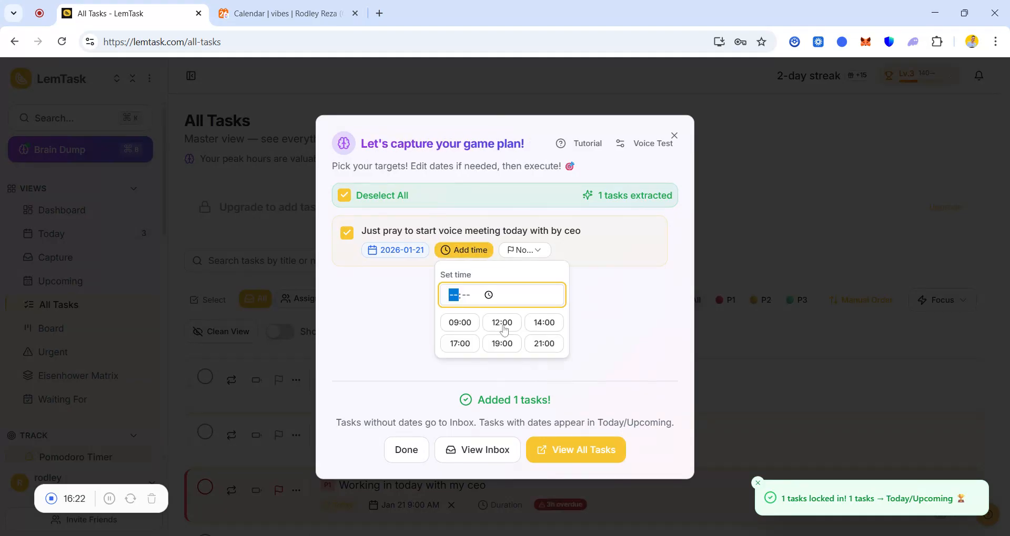
click(504, 322)
click(518, 251)
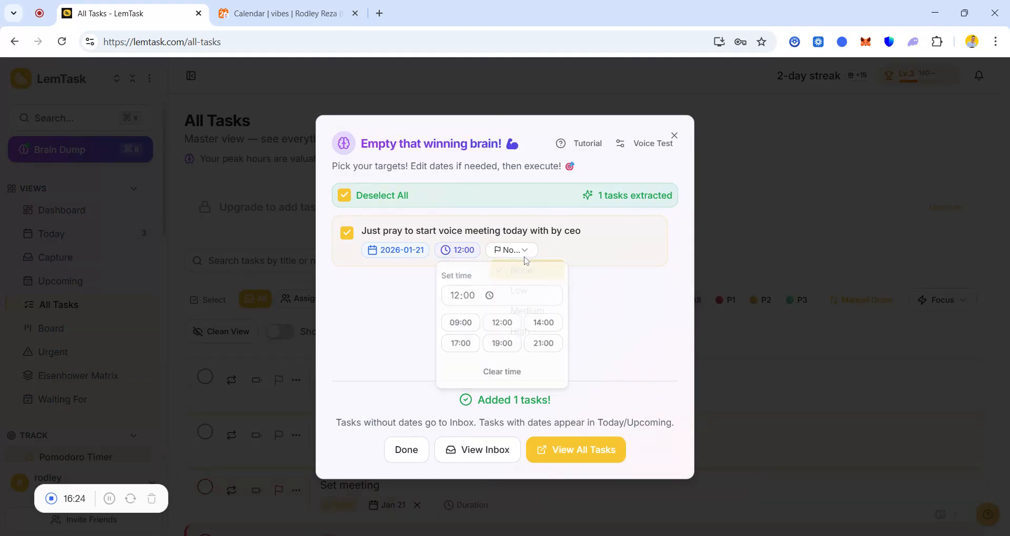
click(527, 316)
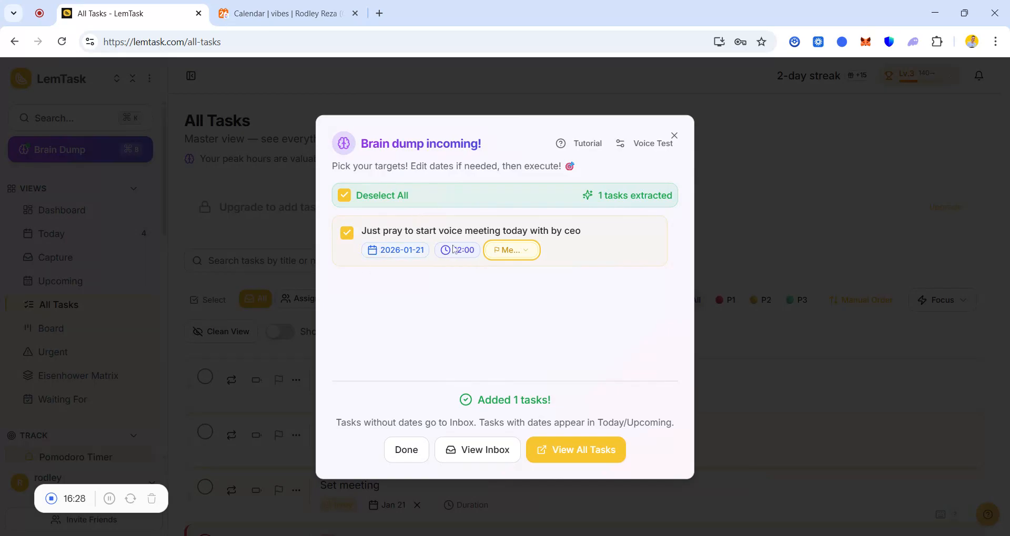
click(523, 255)
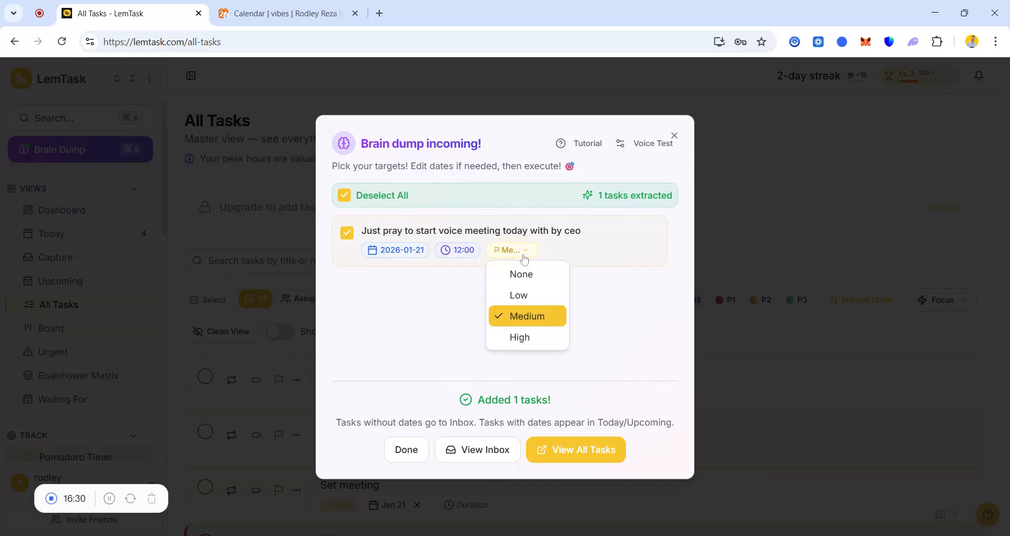
click(622, 249)
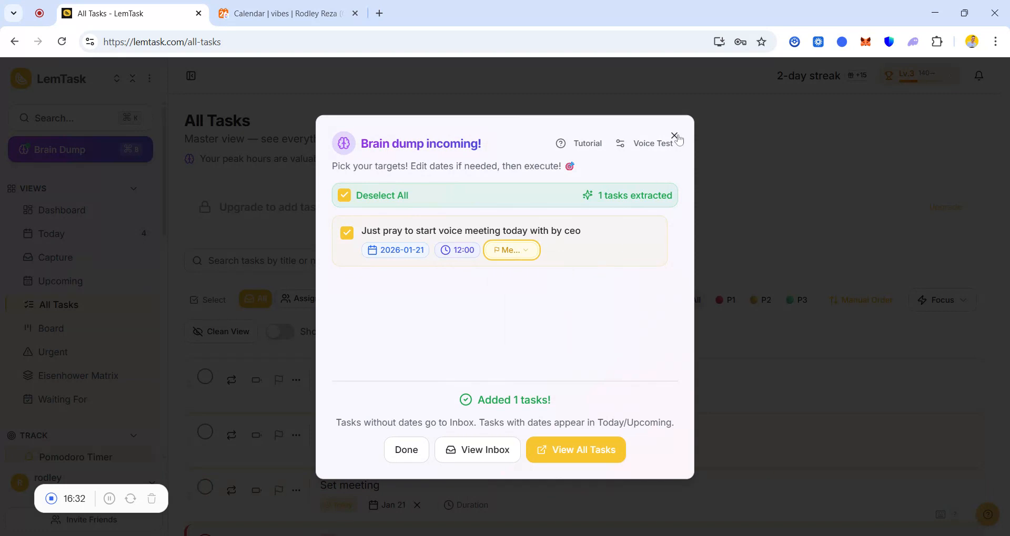
click(675, 137)
click(674, 110)
Dictate "schedule meetings today" in a new Quick brain dump and extract the task.
click(100, 151)
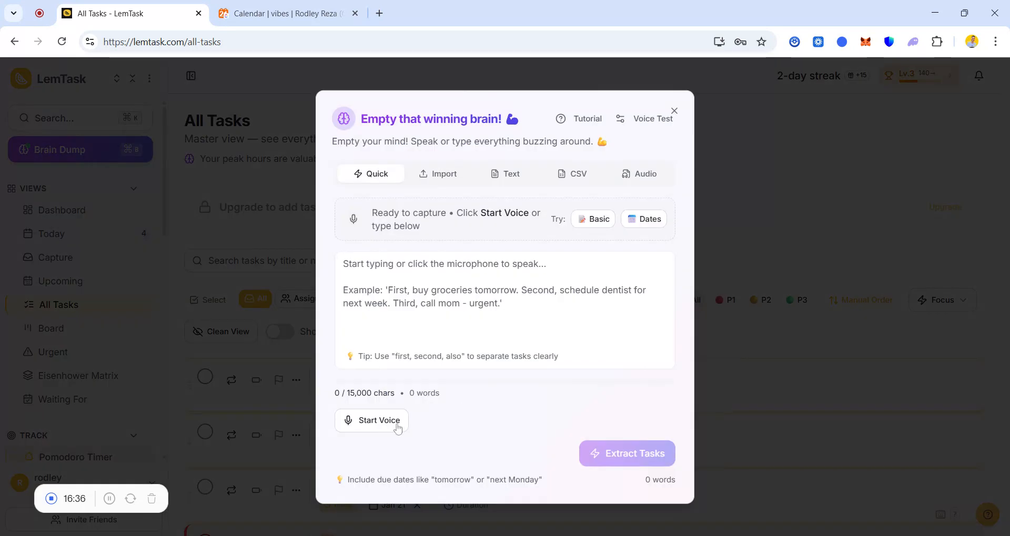
click(402, 424)
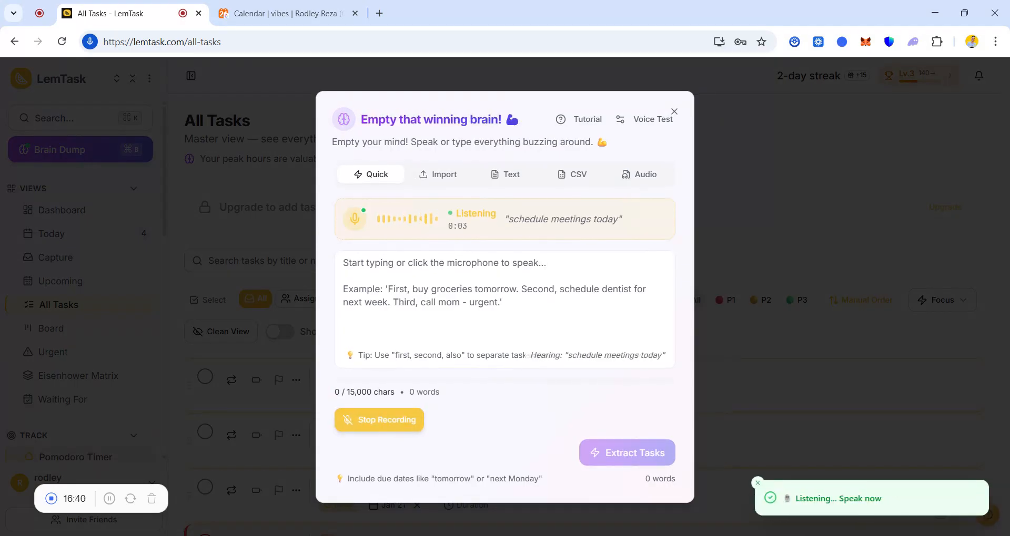
click(611, 461)
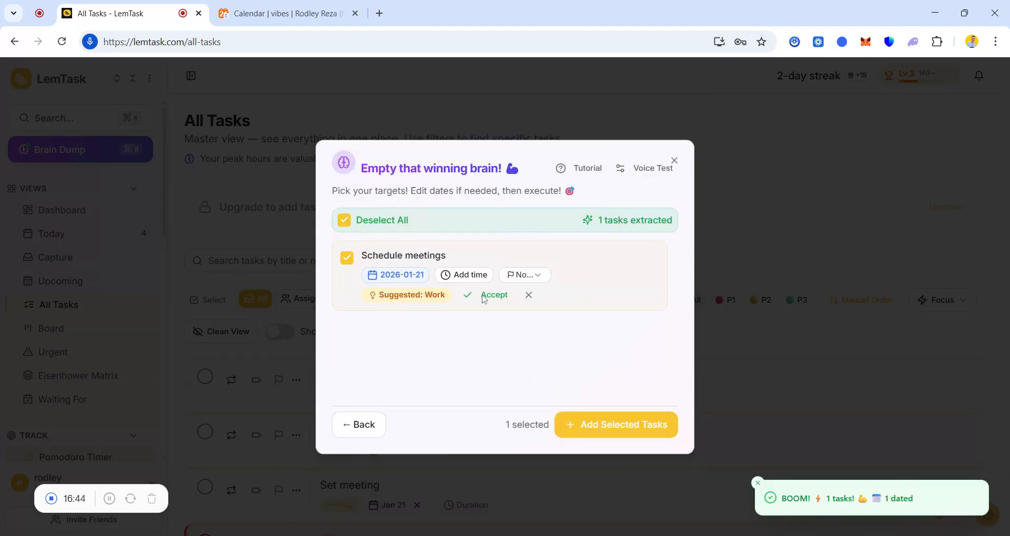
Set the "Schedule meetings" task's time to 12:00 and priority to Medium, and add it to the task list.
click(463, 275)
click(494, 347)
click(524, 278)
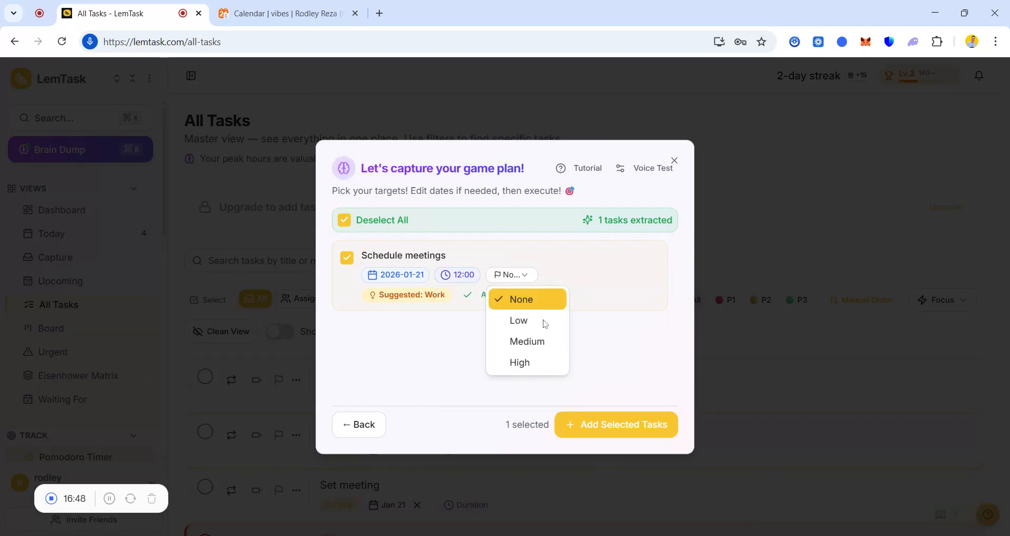
click(531, 341)
click(589, 422)
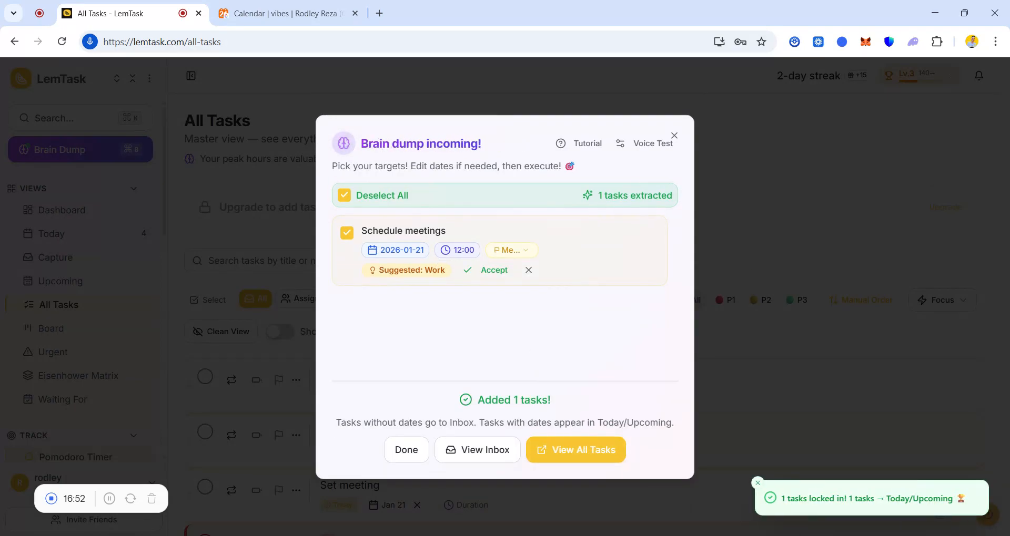
click(673, 138)
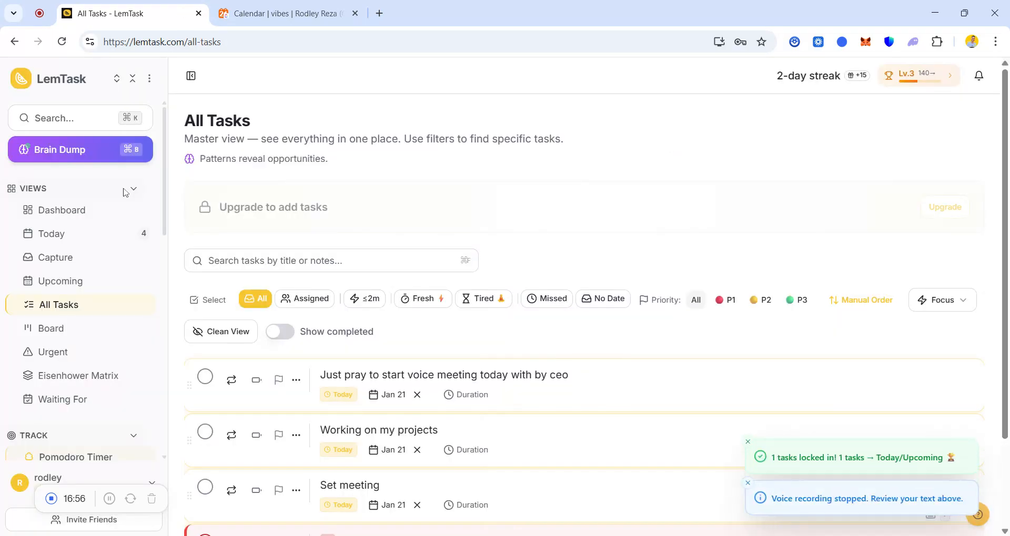
Mark "Just pray to start voice meeting today with by ceo" and "Schedule meetings" as complete in the Today view.
click(101, 237)
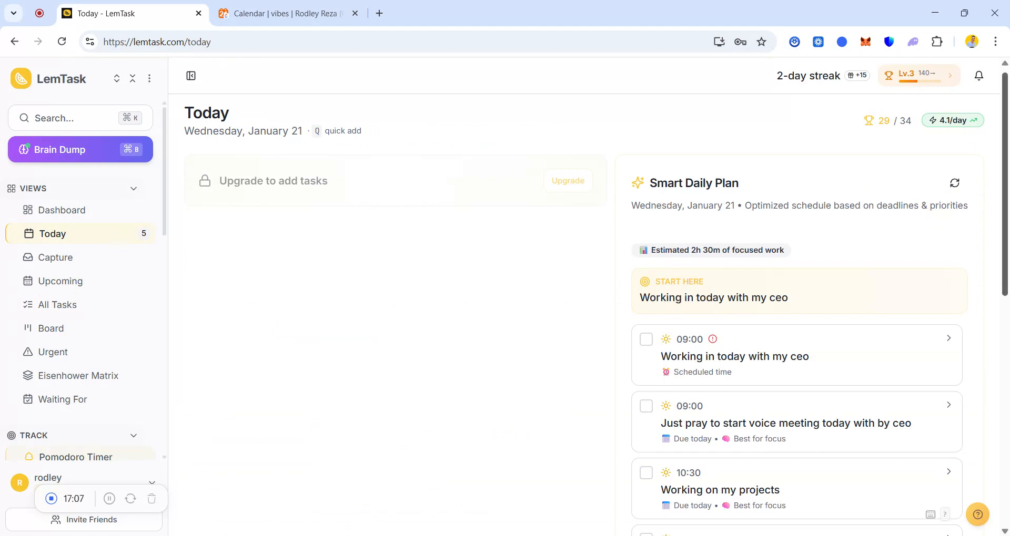
scroll(1005, 336, down, 10)
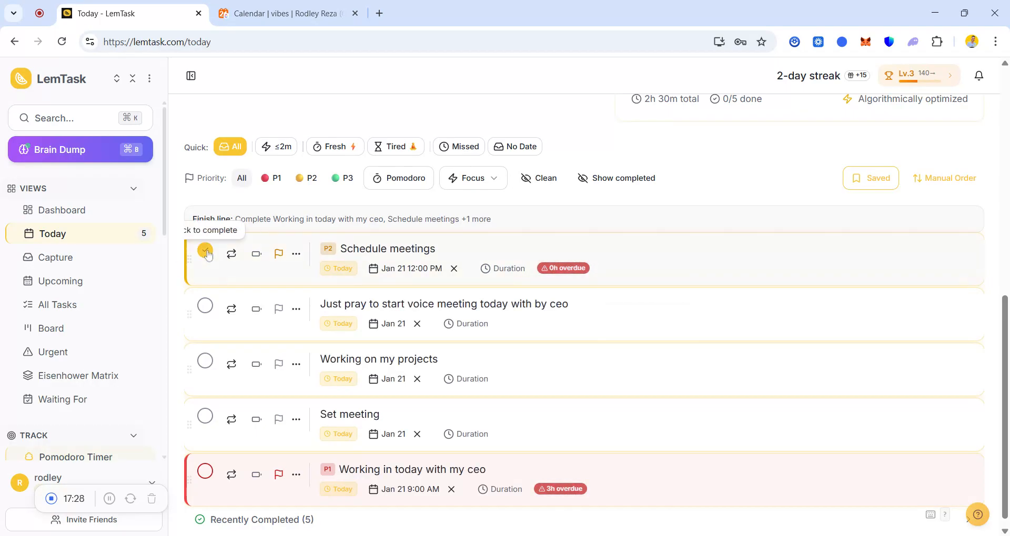
click(205, 306)
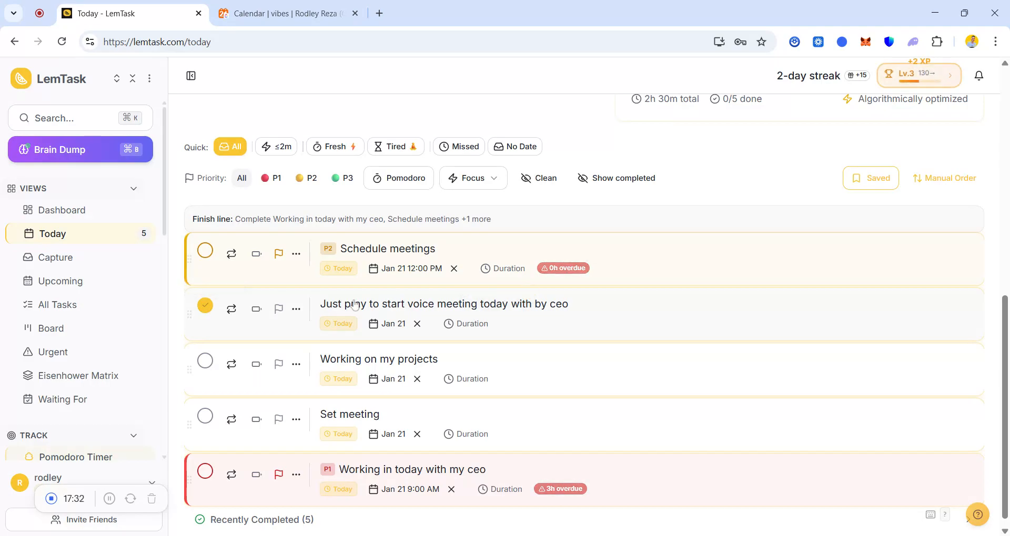
click(200, 262)
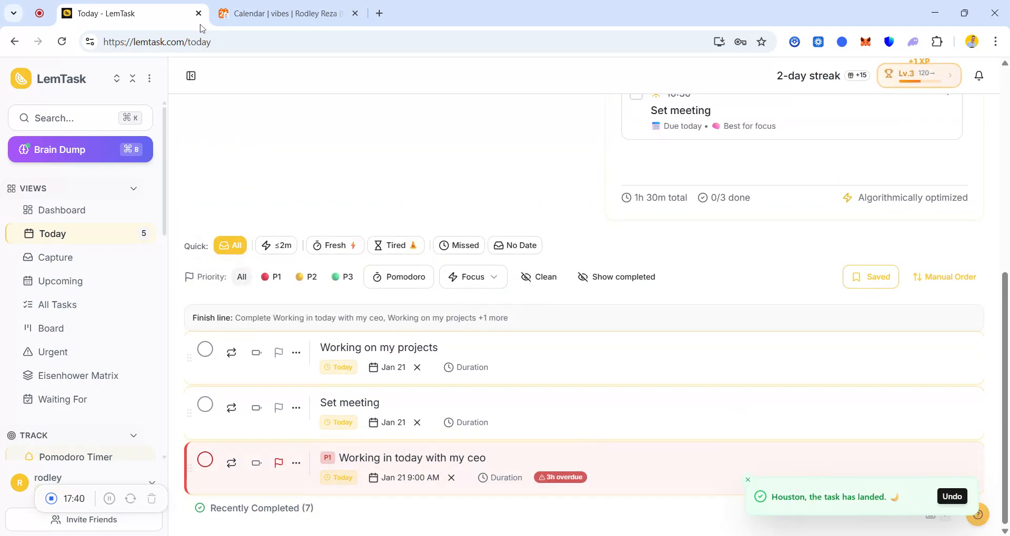
Switch back to the ClickUp calendar of the "vibes" list.
click(294, 13)
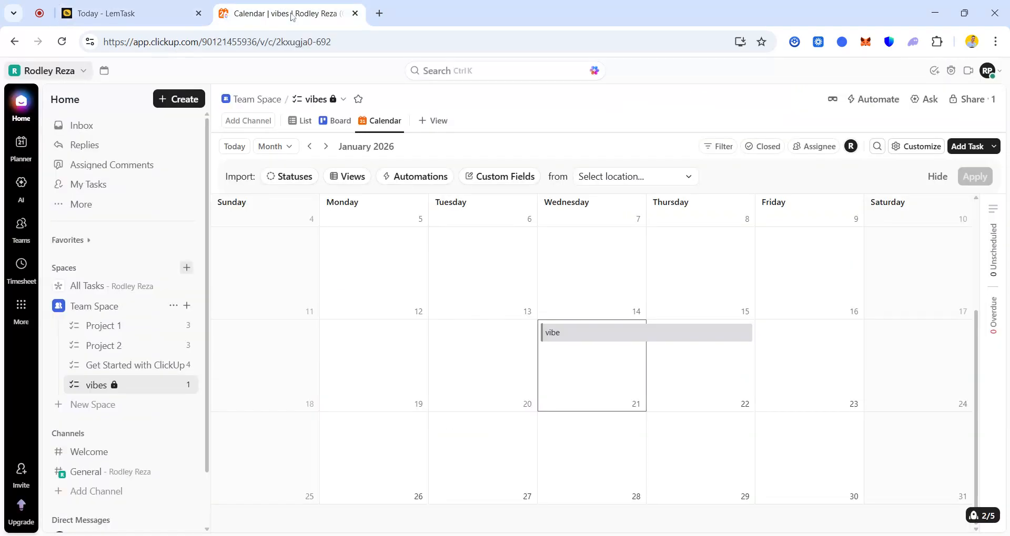